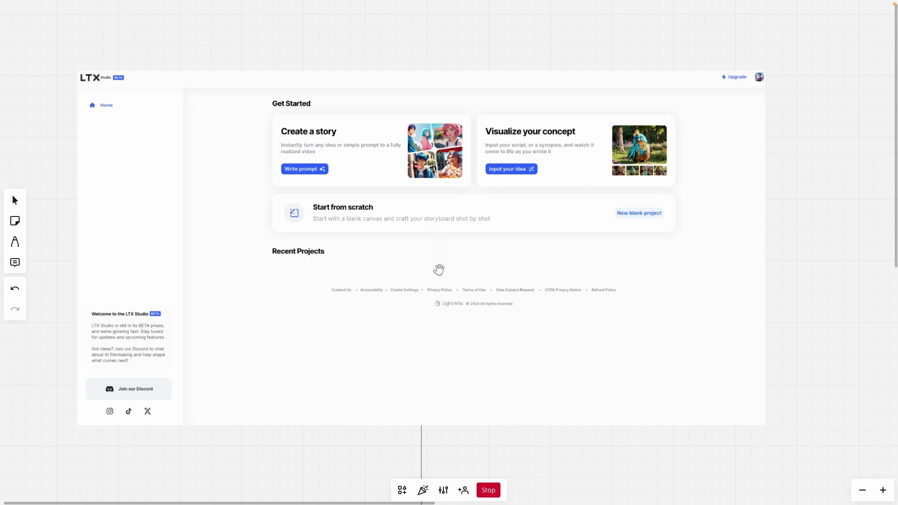
key("Right")
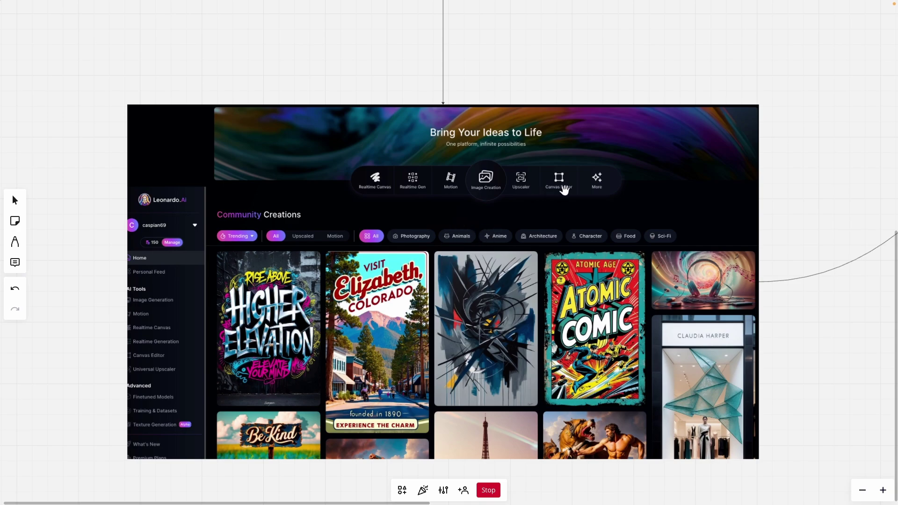
key("Right")
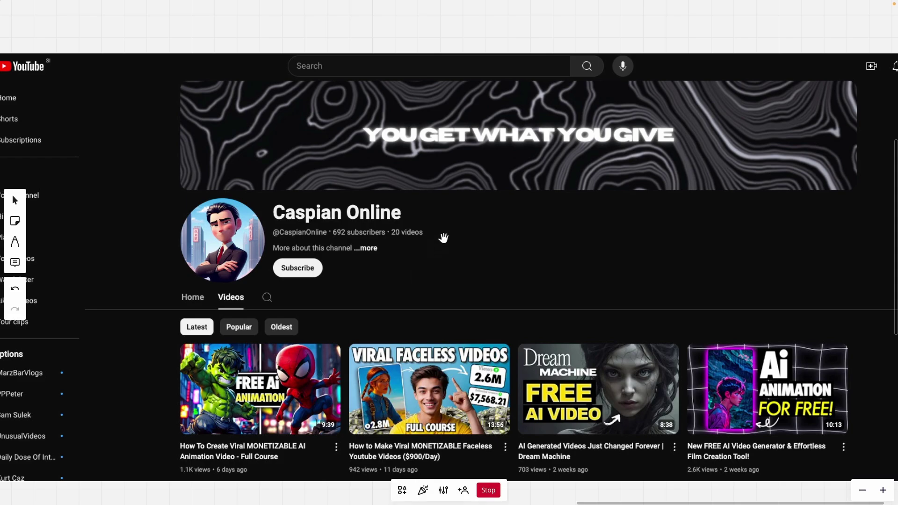
key("Right")
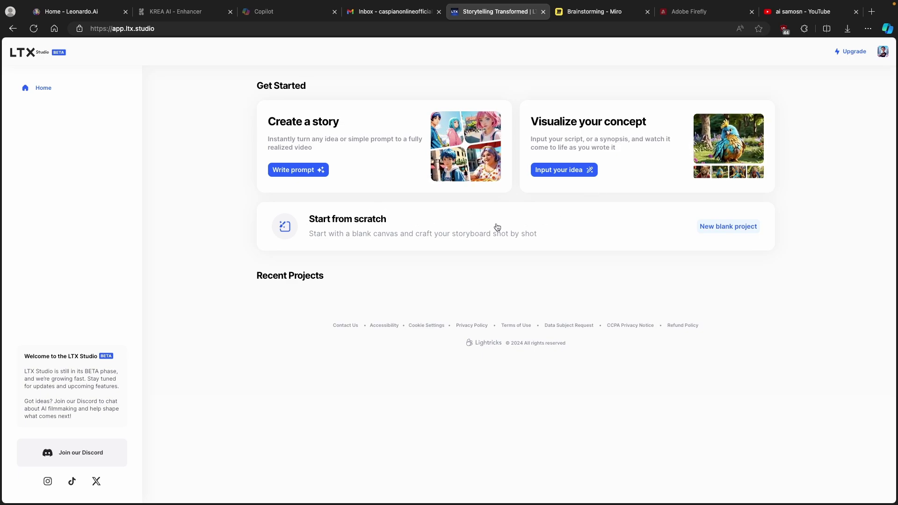
- Create a new blank project and name it "Project 1"
left_click(724, 231)
left_click(317, 162)
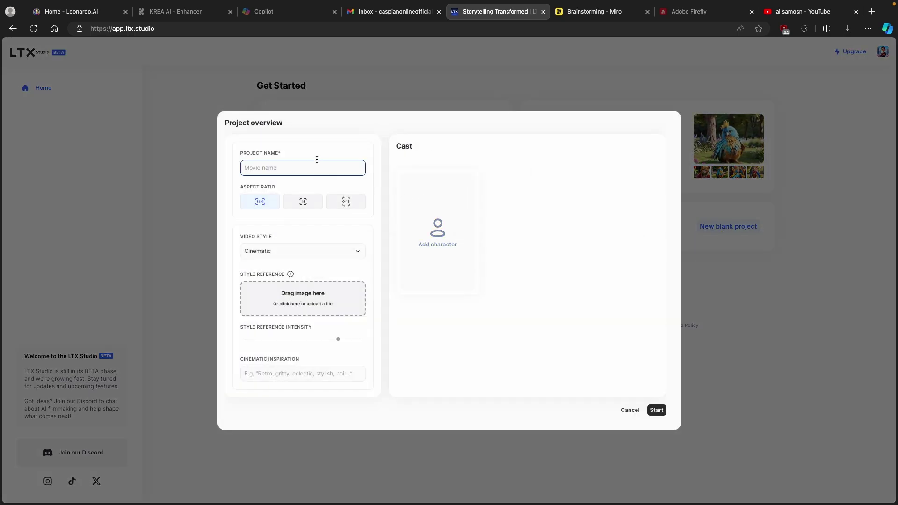
key("Caps_Lock")
type("Project 1")
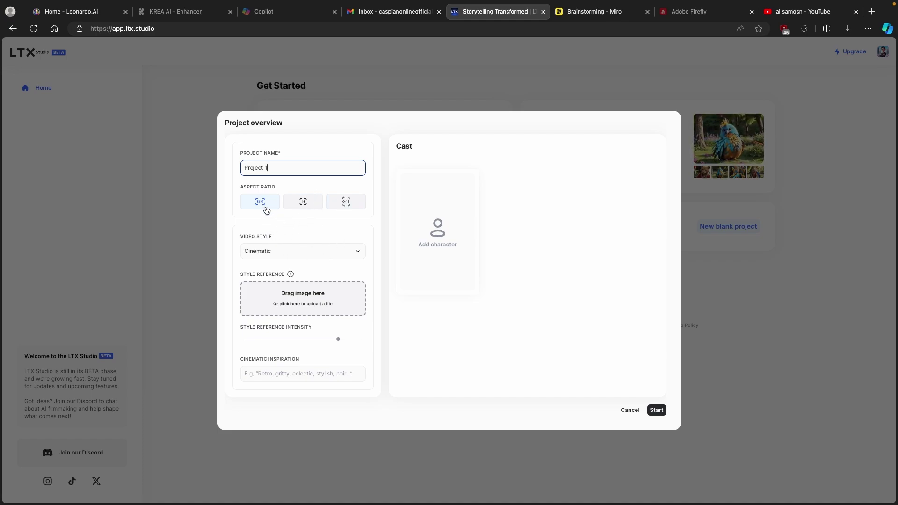
- Look through the available video styles and choose Cinematic for the project
left_click(295, 257)
scroll(327, 290, "down", 3)
scroll(300, 305, "down", 2)
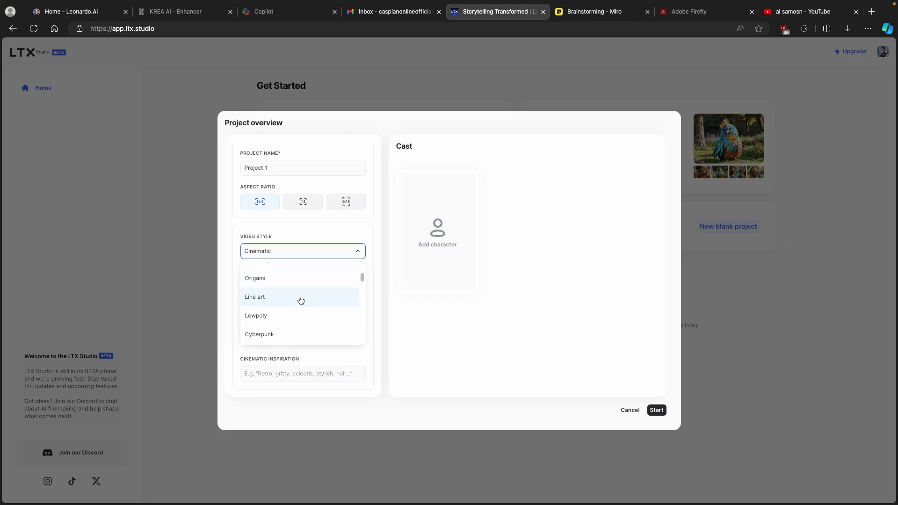
scroll(296, 313, "down", 2)
scroll(302, 291, "down", 3)
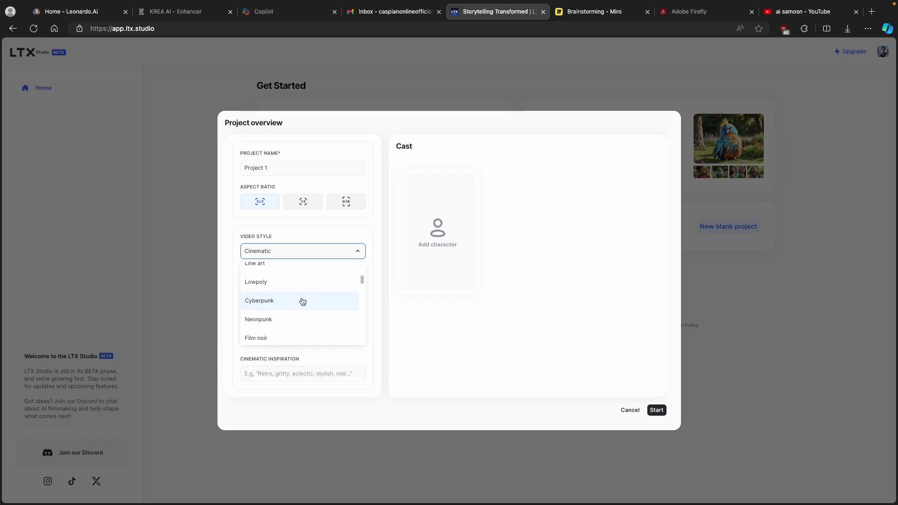
scroll(298, 309, "up", 10)
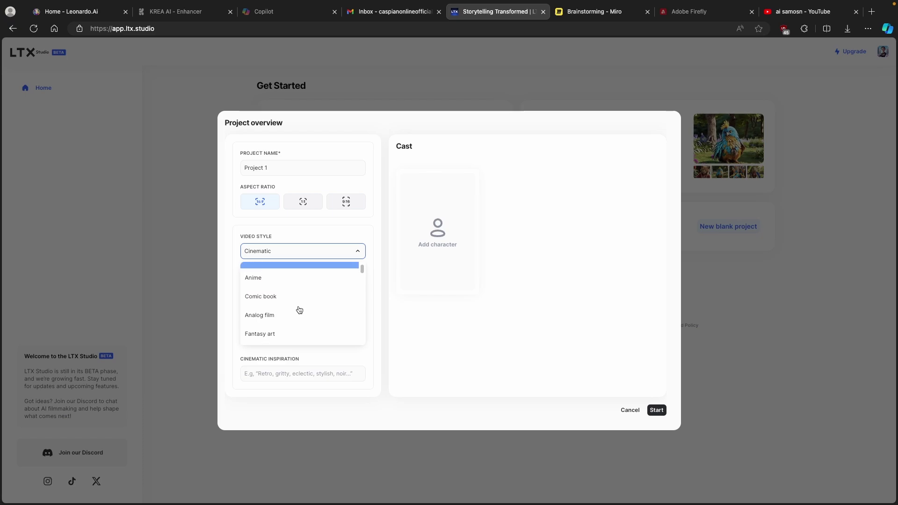
left_click(281, 288)
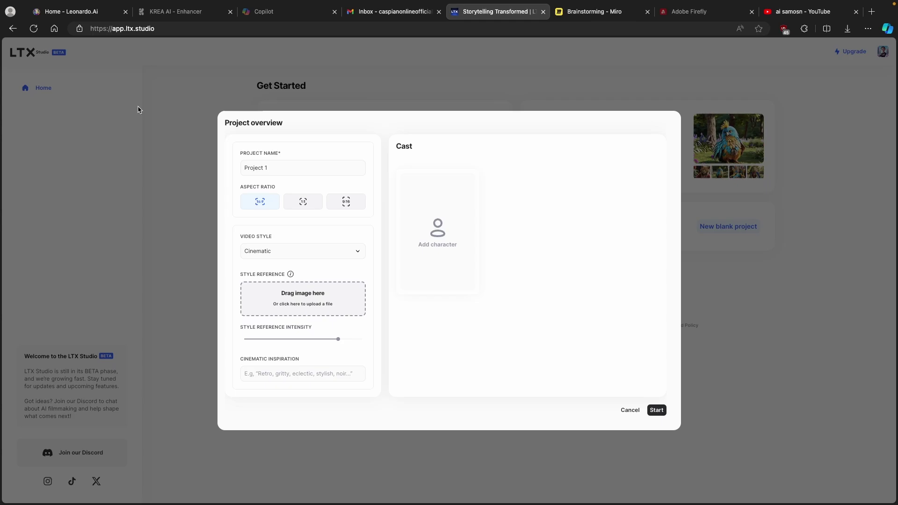
- Switch to Leonardo.Ai and browse the community creations on its home page
left_click(78, 11)
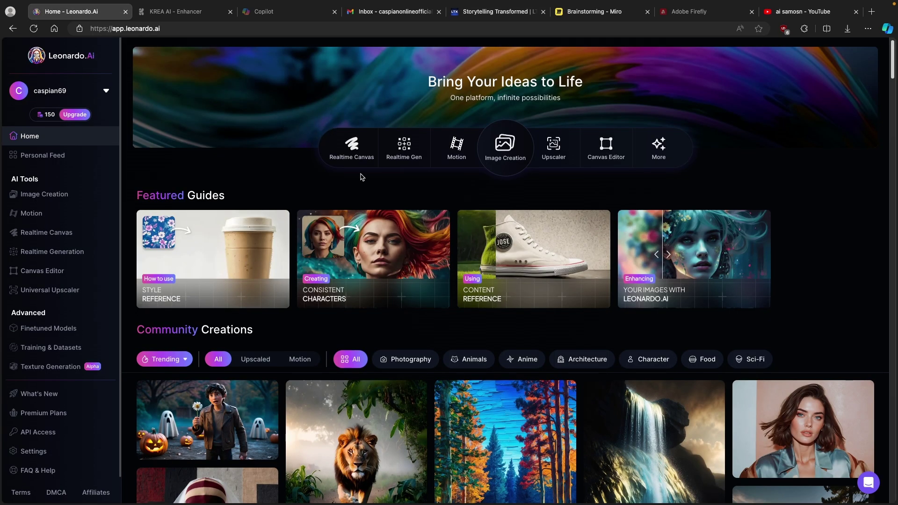
scroll(361, 177, "down", 10)
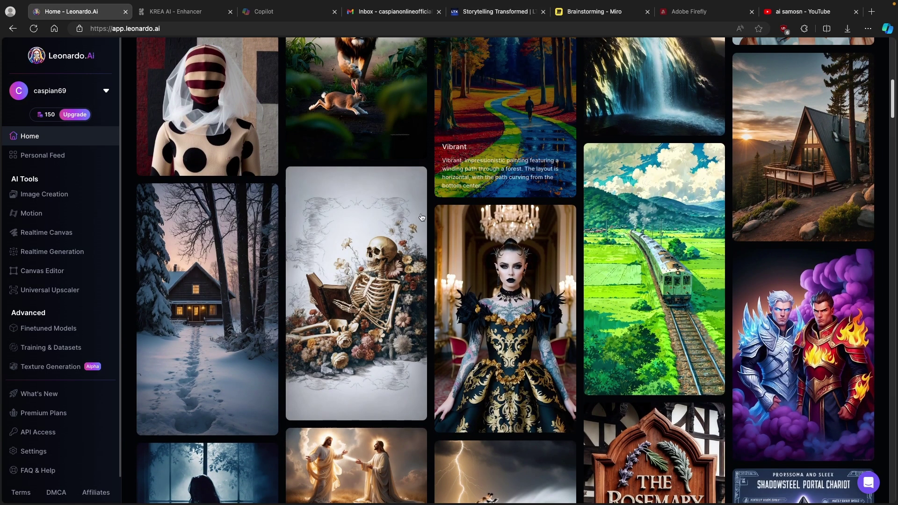
scroll(442, 189, "up", 10)
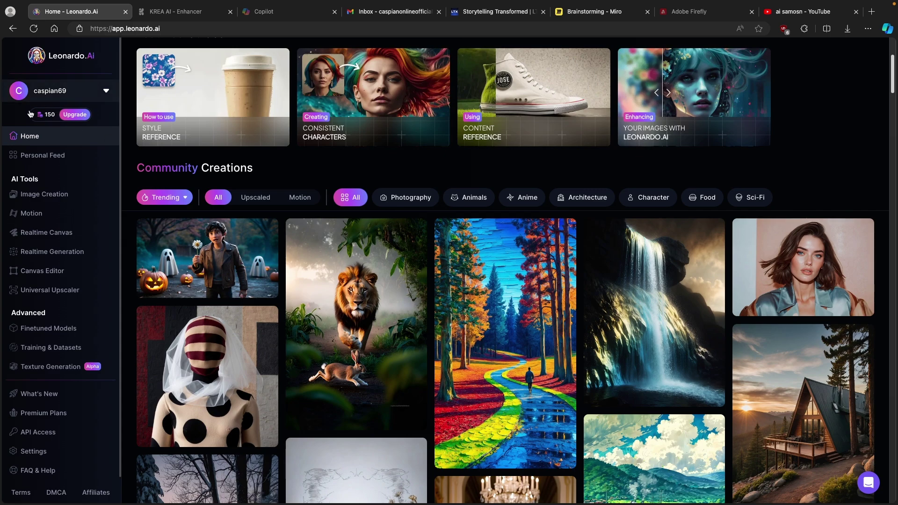
- Compare the token allowances of the Maestro Unlimited and Free plans, and return to the Leonardo.Ai home page
left_click(75, 115)
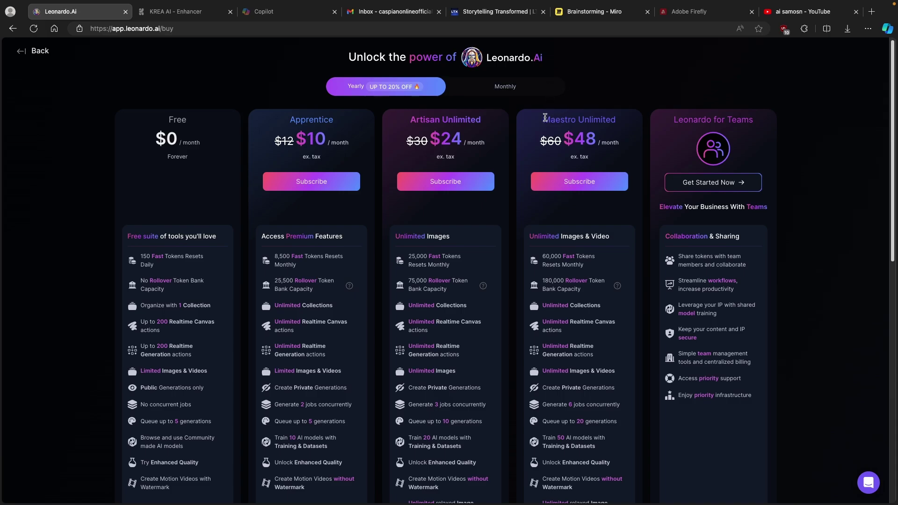
left_click_drag(545, 118, 615, 119)
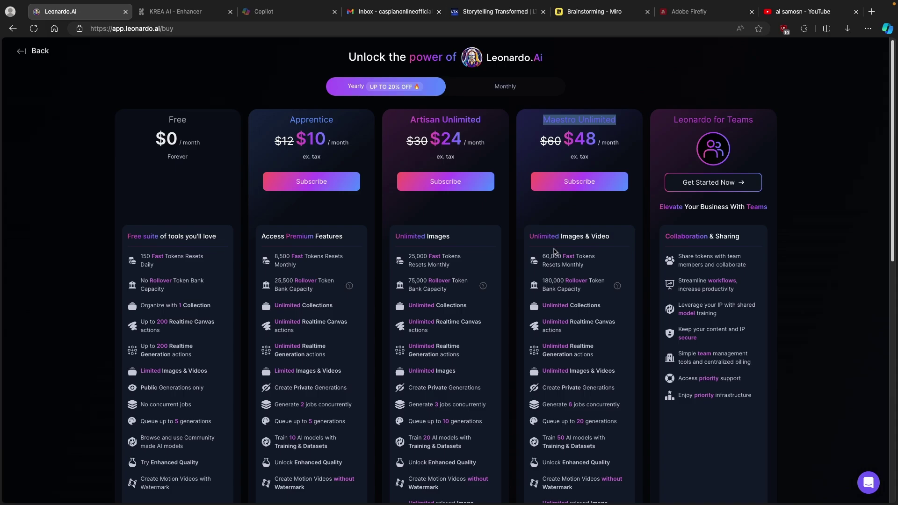
left_click_drag(542, 255, 600, 266)
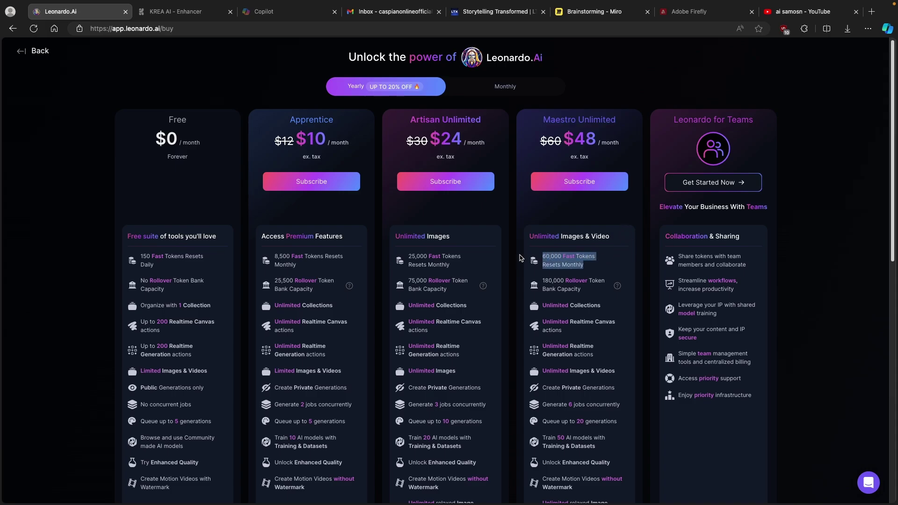
left_click_drag(141, 255, 178, 265)
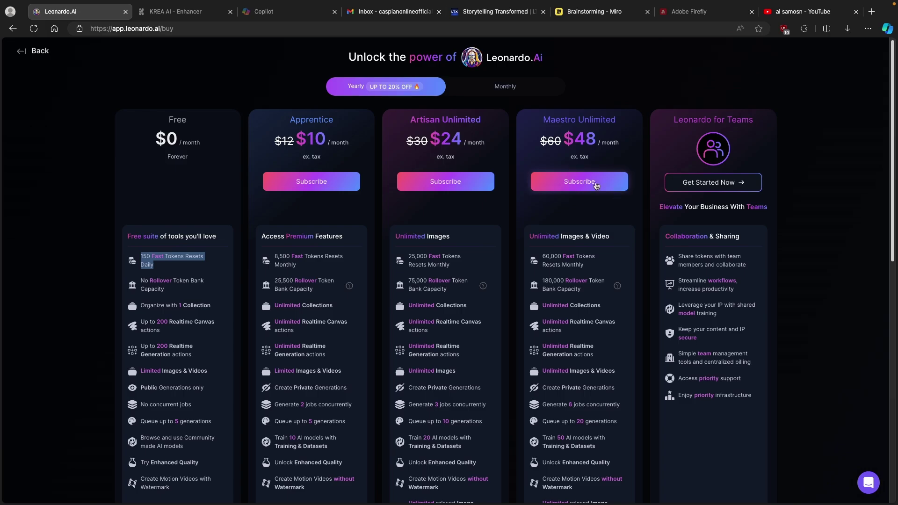
left_click(42, 54)
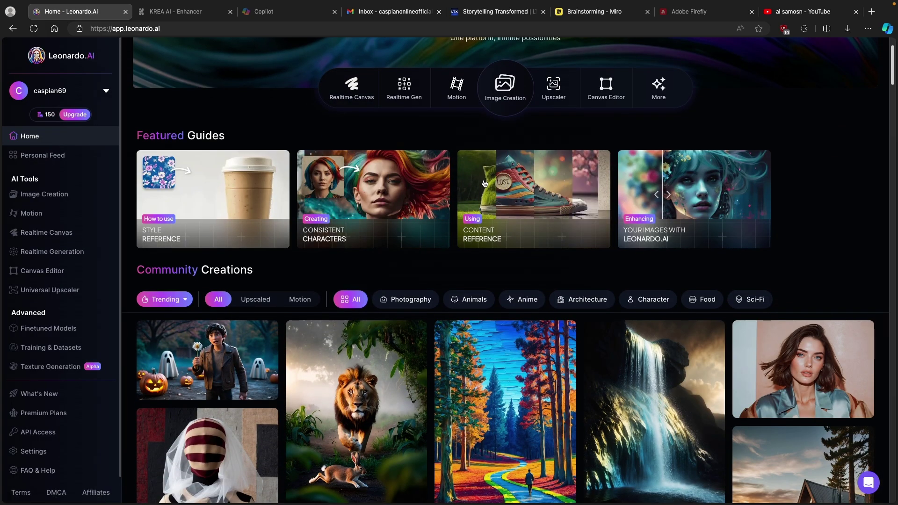
- Find the rainforest toucan image among the community creations and download it
scroll(520, 180, "down", 3)
scroll(521, 180, "down", 15)
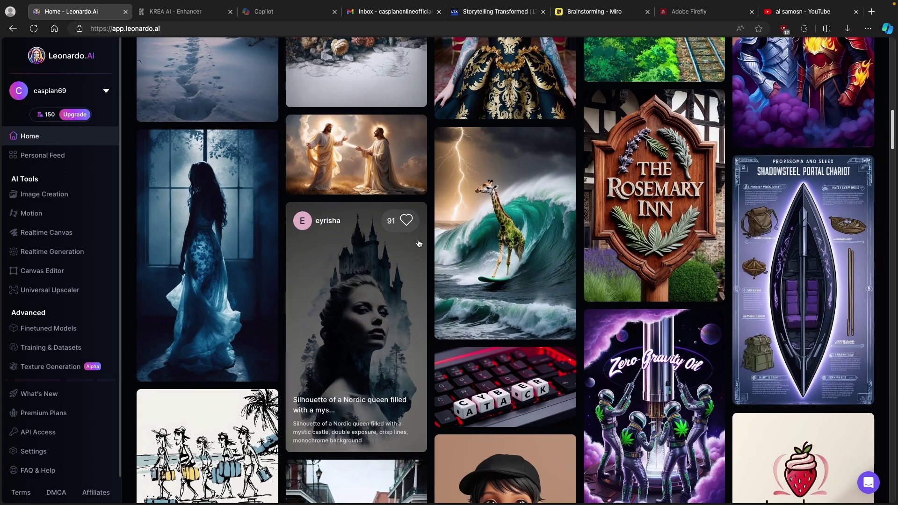
scroll(346, 241, "down", 4)
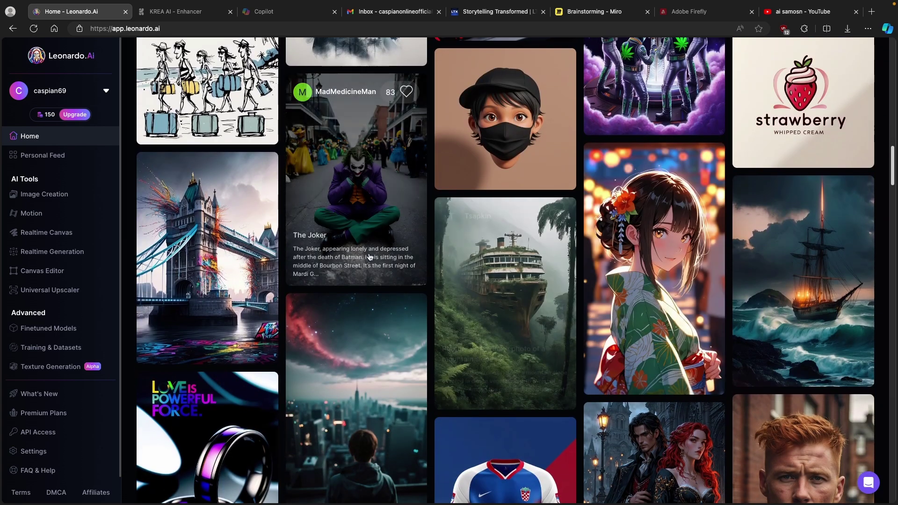
left_click(518, 231)
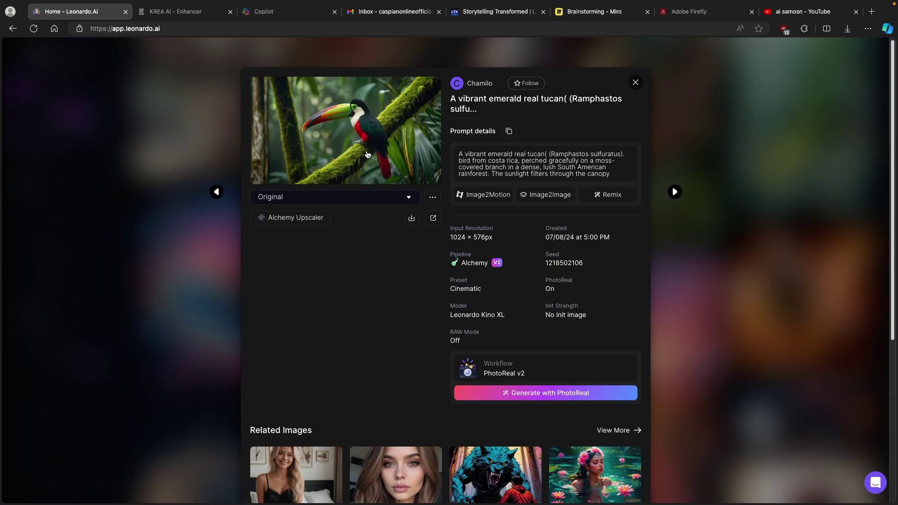
left_click(412, 219)
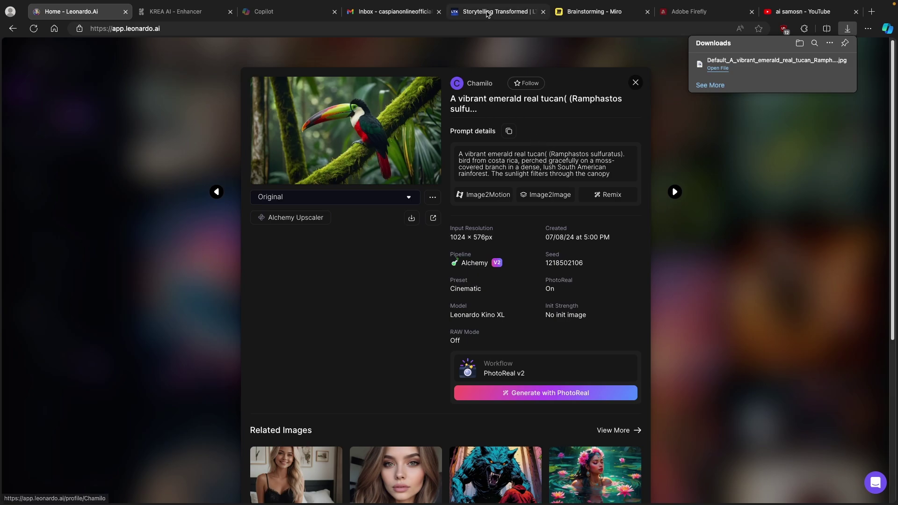
- Switch back to LTX Studio and upload the downloaded toucan image as the project's style reference
left_click(487, 15)
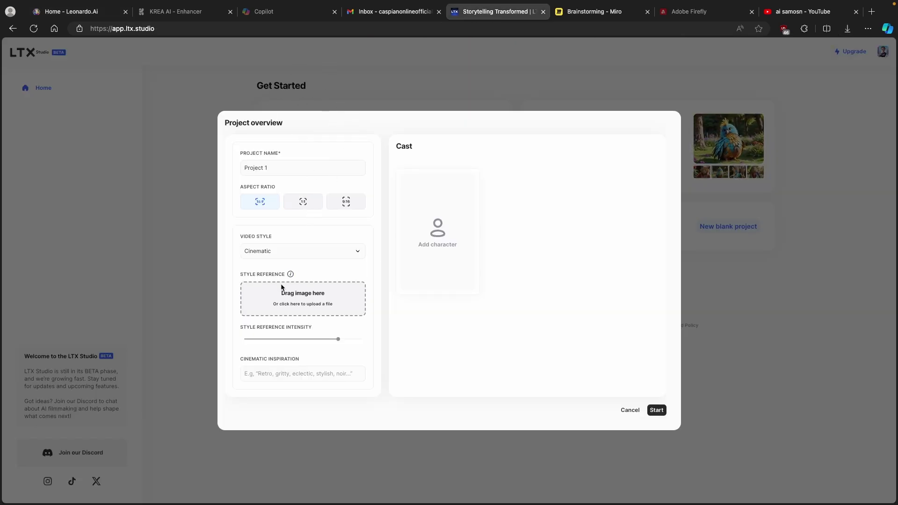
left_click(346, 281)
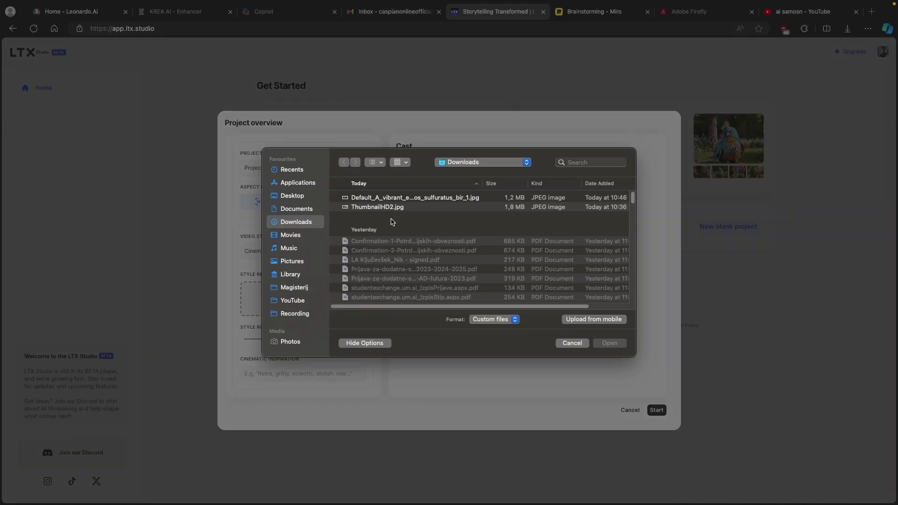
left_click(391, 199)
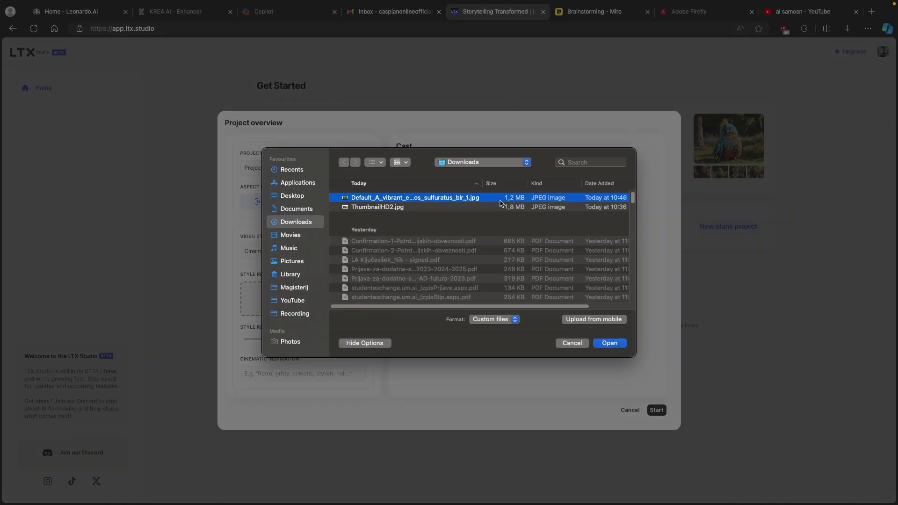
left_click(622, 343)
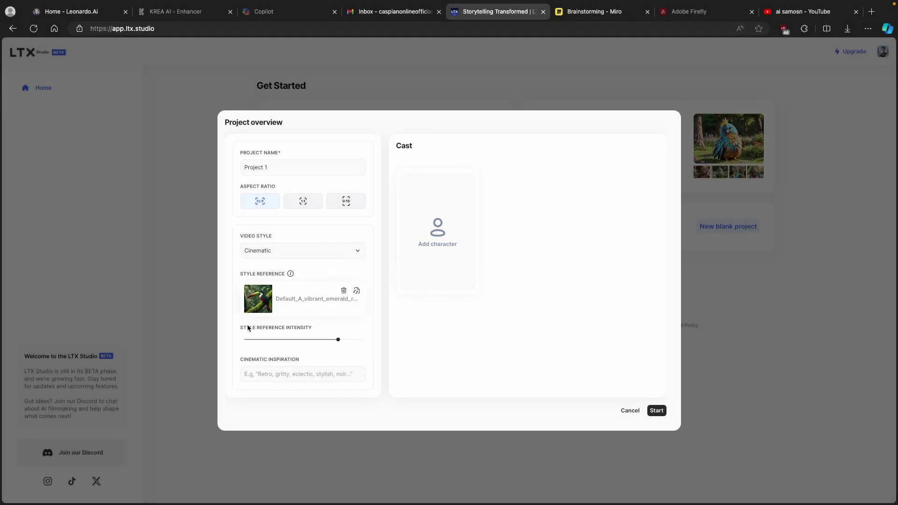
- Raise the style reference intensity slightly and set the cinematic inspiration to "vibrant jungle"
mouse_move(339, 339)
left_mouse_down()
mouse_move(321, 338)
mouse_move(340, 346)
left_mouse_up()
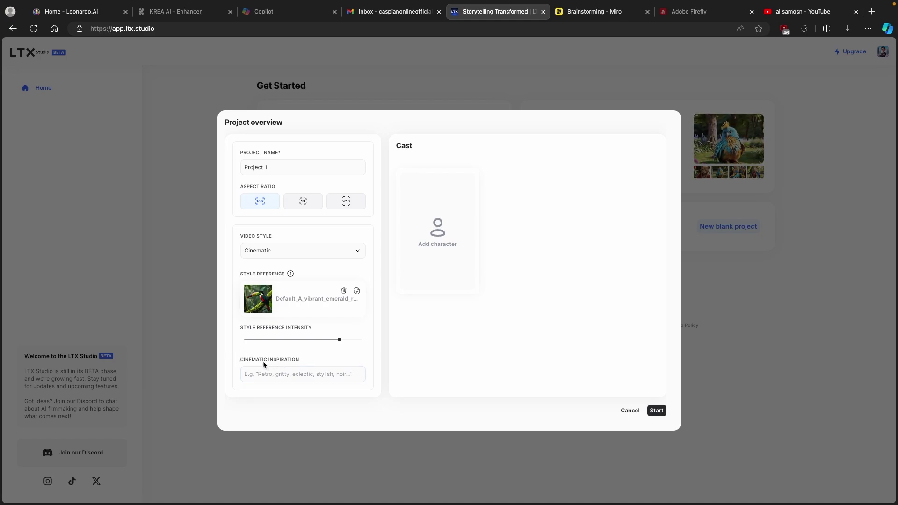
left_click(308, 373)
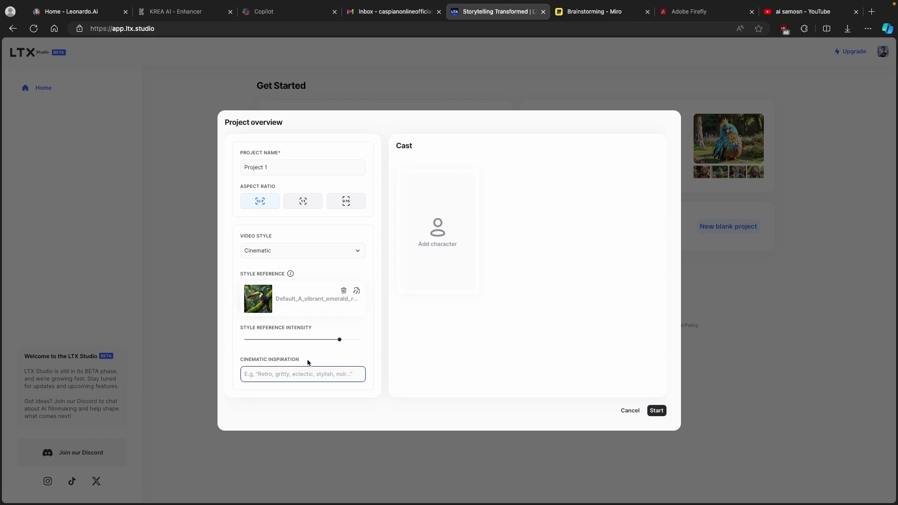
type("Vibrant jungle")
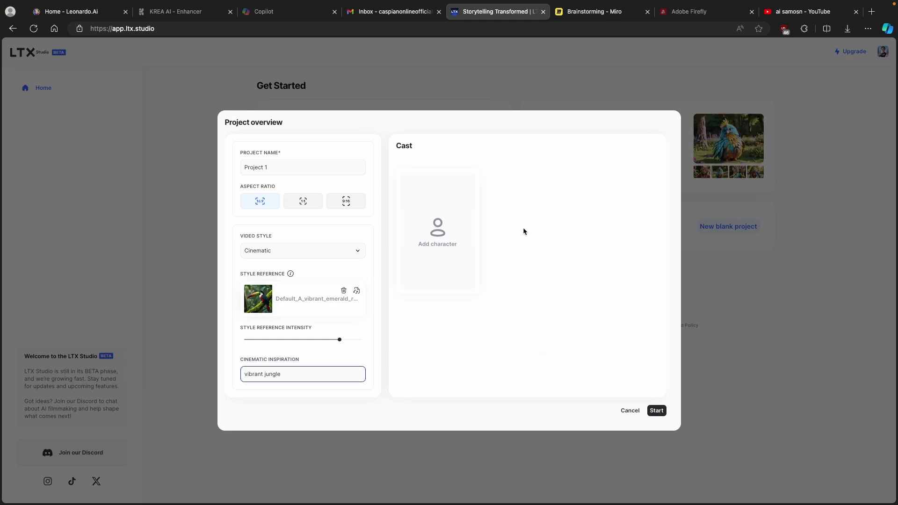
- Add a cast character named "Parrot Bob" with the age 7
left_click(437, 229)
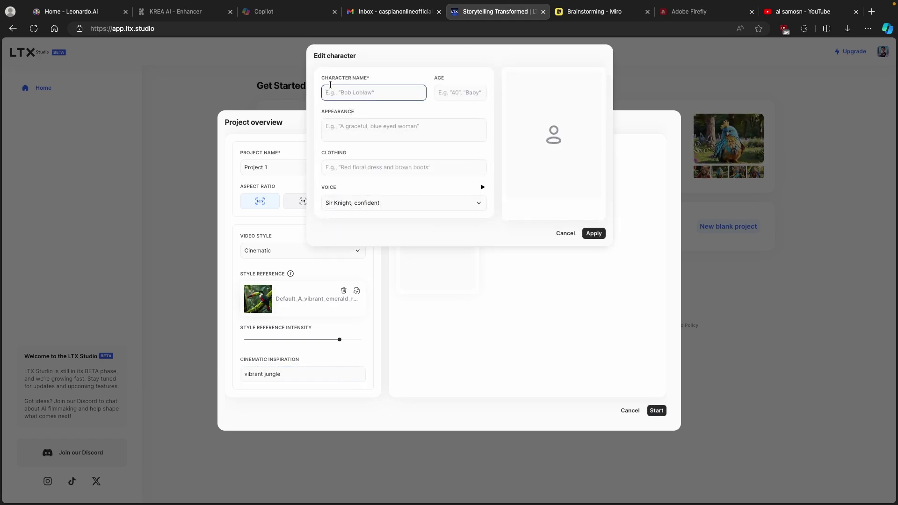
left_click(367, 92)
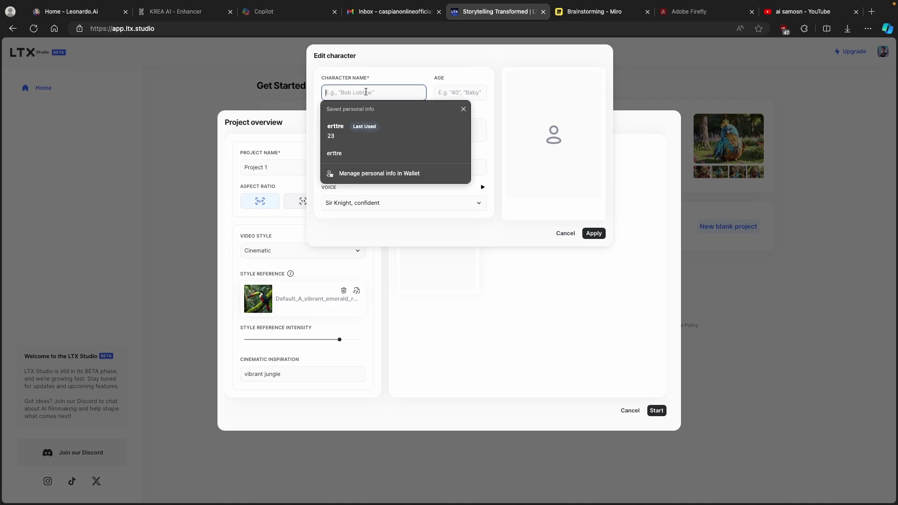
type("Parrot Bob")
left_click(458, 88)
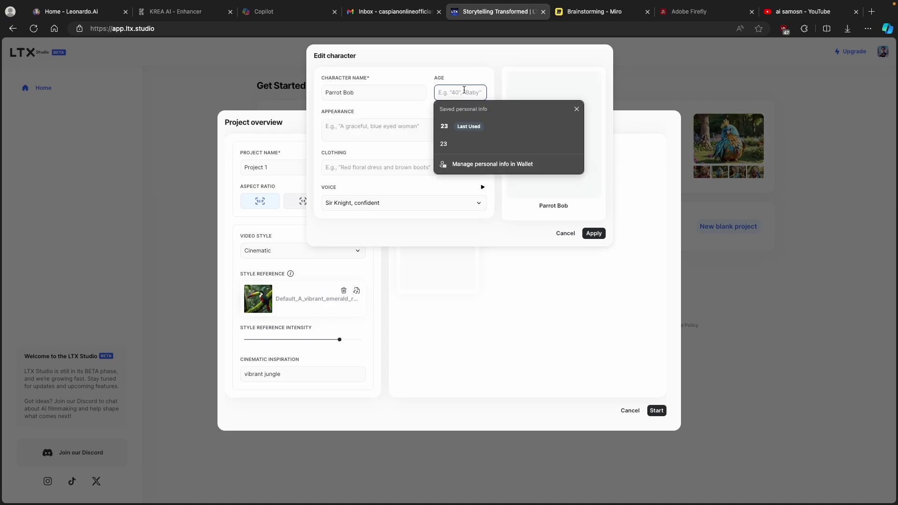
type("7")
key("Tab")
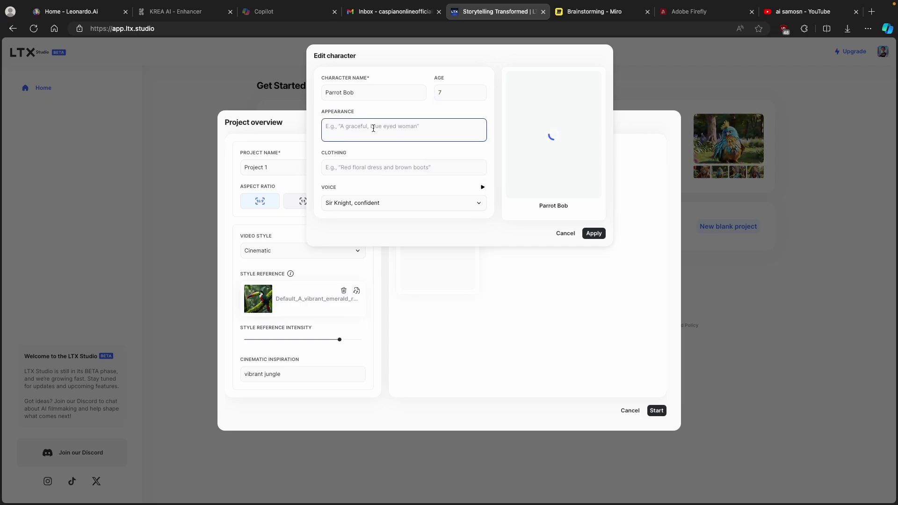
- Set the character's appearance to "Vibrant feather" and the clothing to "/"
type("Vibrant ")
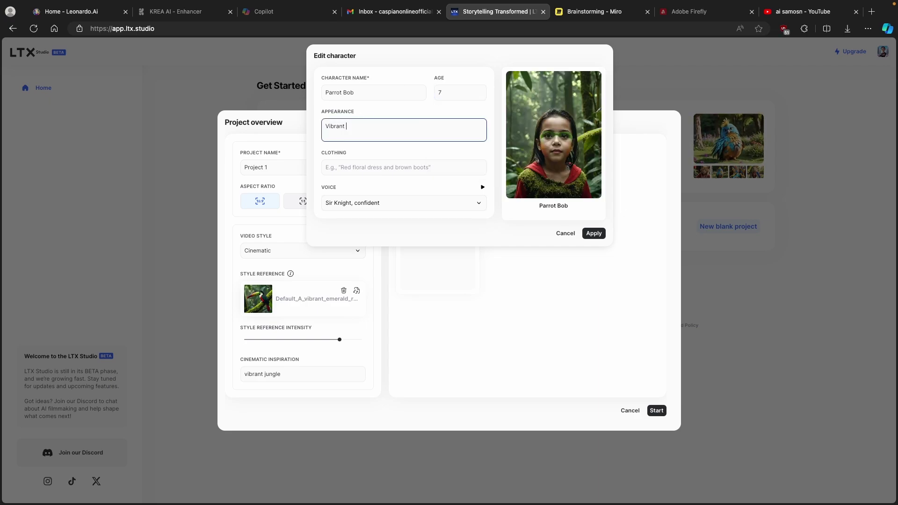
type("feather")
left_click(362, 167)
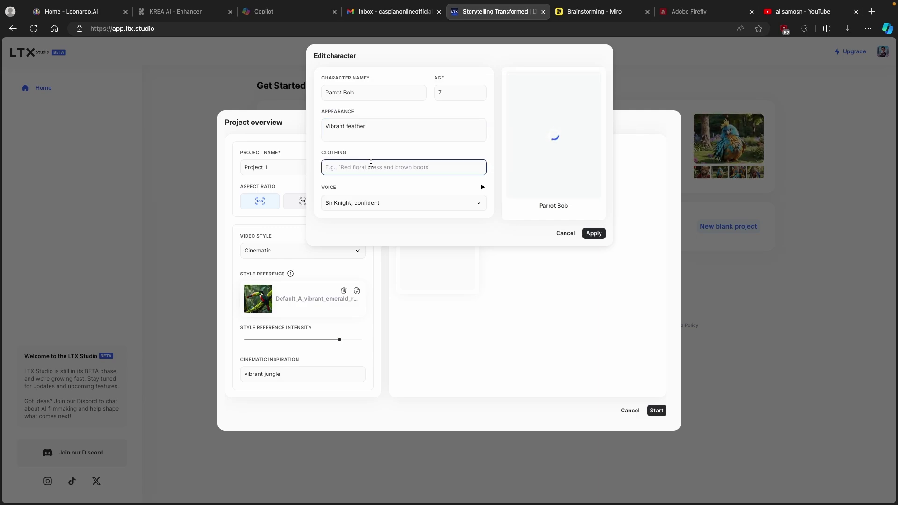
type("/")
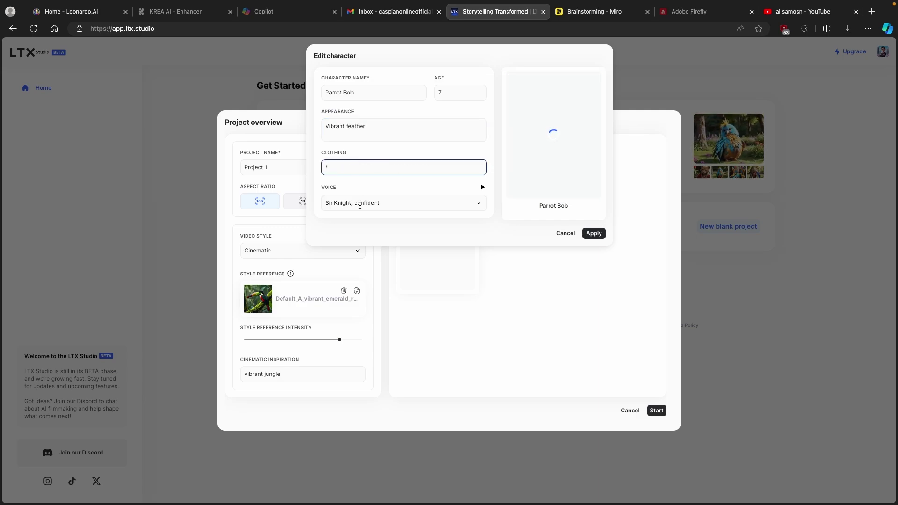
- Preview the "Tyler Kurk, pleasant" voice for the character and set the character's age to 27
left_click(479, 203)
scroll(403, 236, "down", 2)
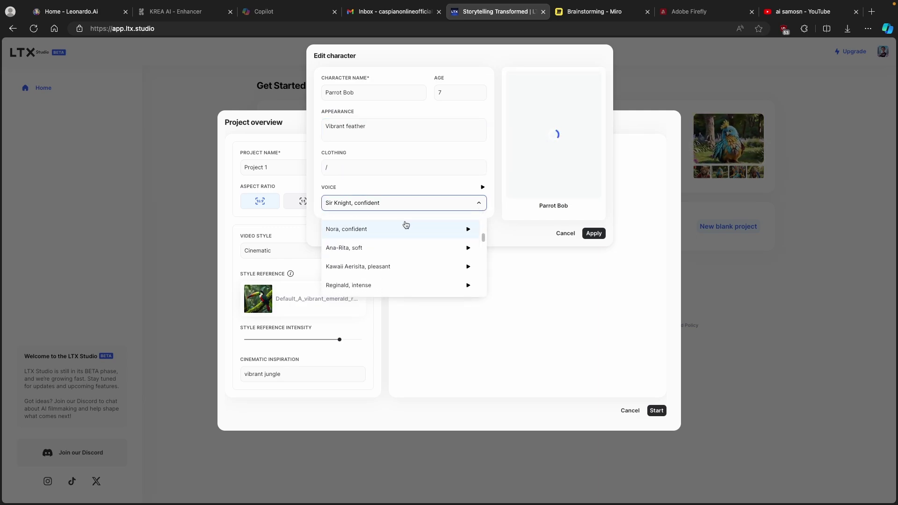
scroll(397, 237, "down", 3)
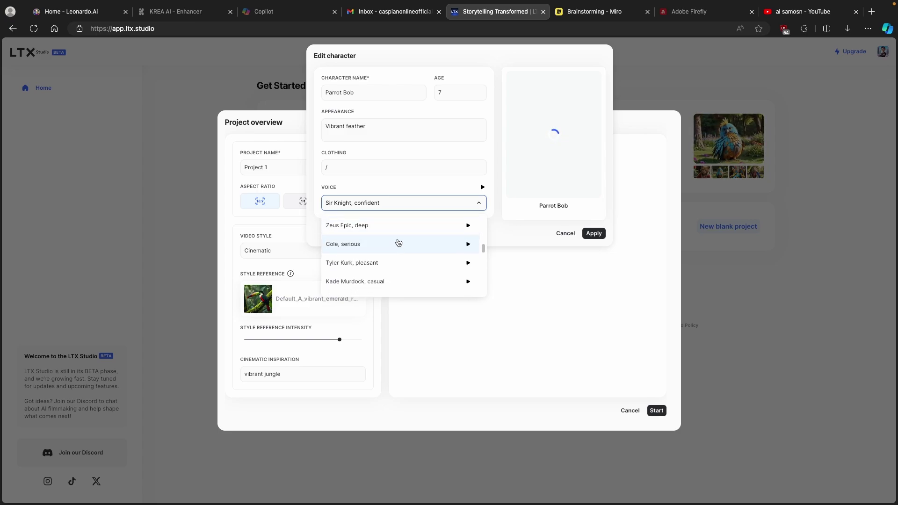
left_click(468, 262)
left_click(443, 97)
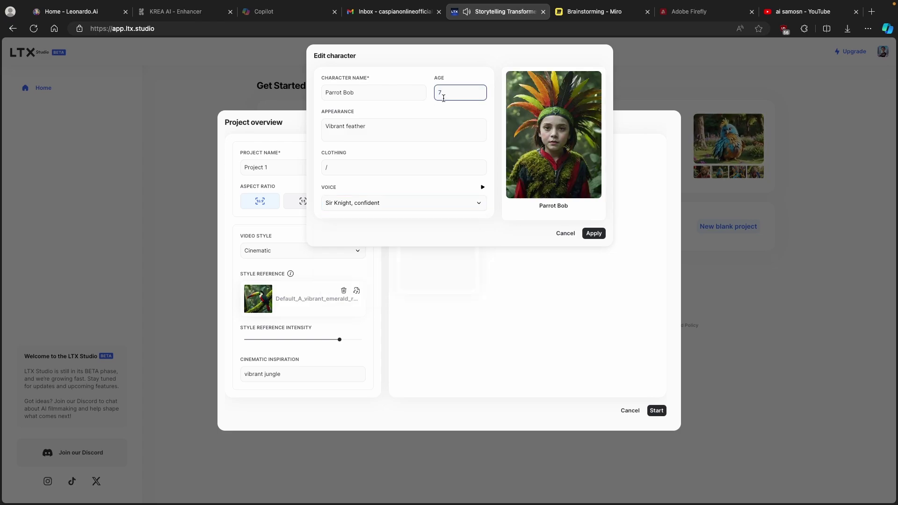
type("2")
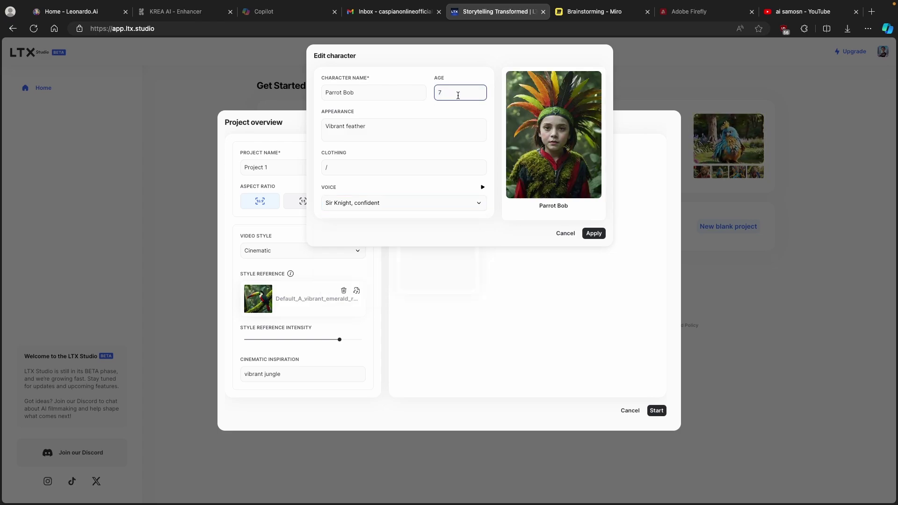
- Browse the available character voices and preview the "Dave, conversational" voice
left_click(421, 202)
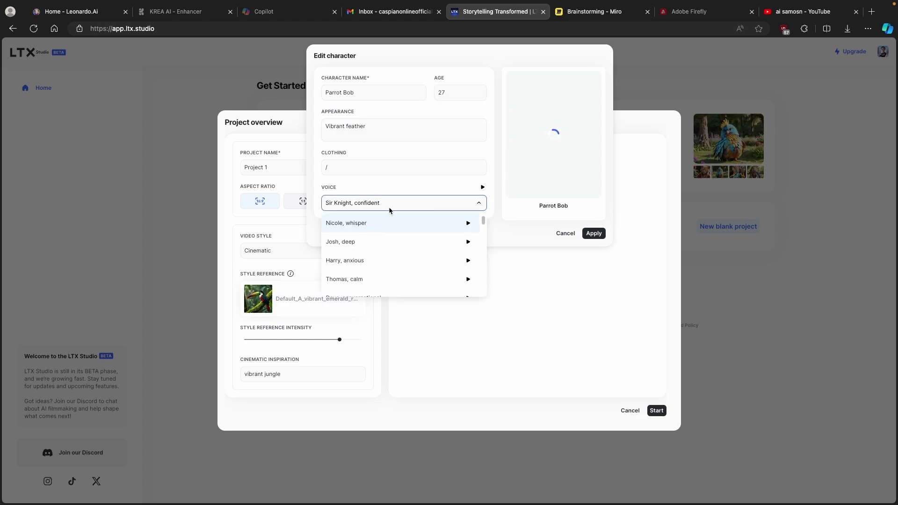
scroll(405, 243, "down", 2)
scroll(405, 243, "up", 1)
scroll(411, 248, "down", 1)
scroll(402, 236, "up", 1)
left_click(468, 236)
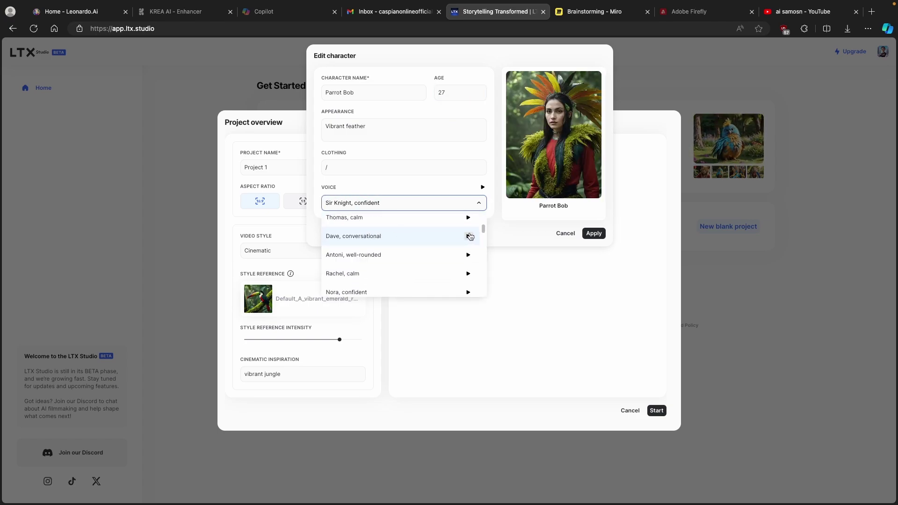
left_click(479, 134)
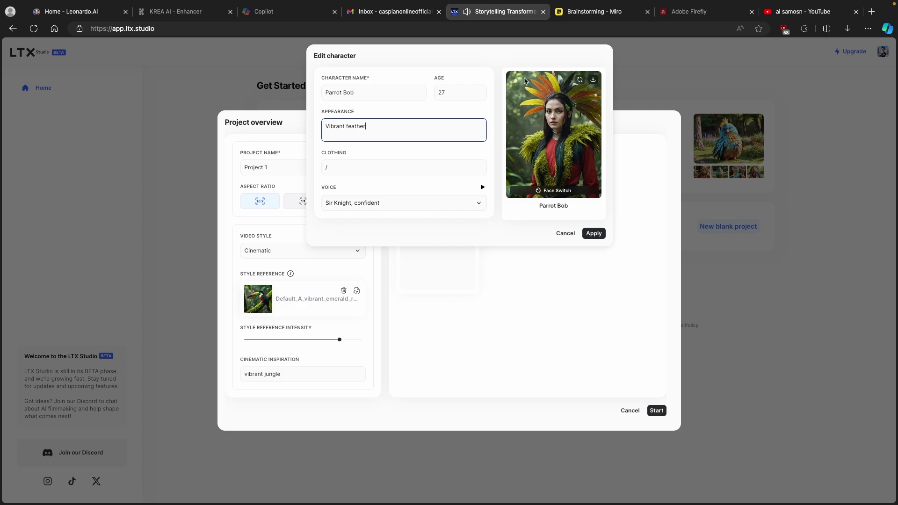
- Rename the character to "Parrot Anne", applying the edit, and start the project
left_click(358, 92)
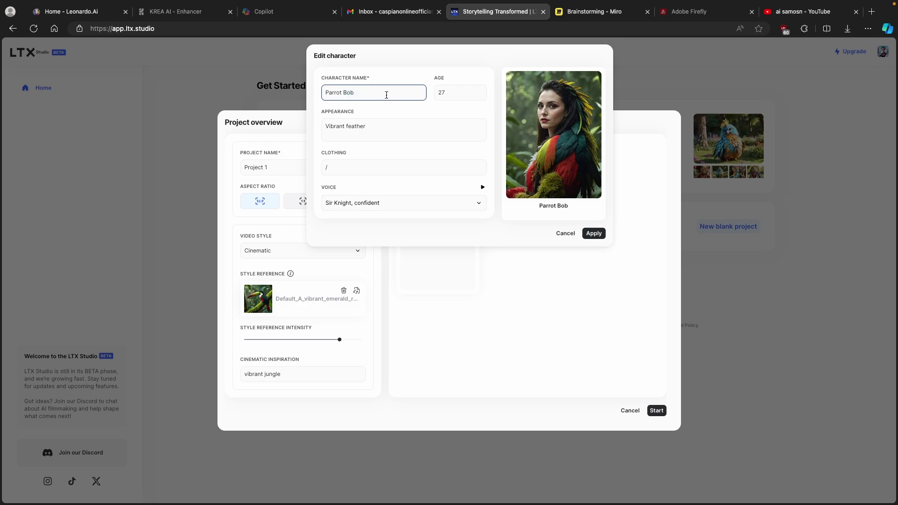
key("BackSpace")
key("BackSpace")
key("BackSpace")
key("Caps_Lock")
type("A")
key("Caps_Lock")
type("nne")
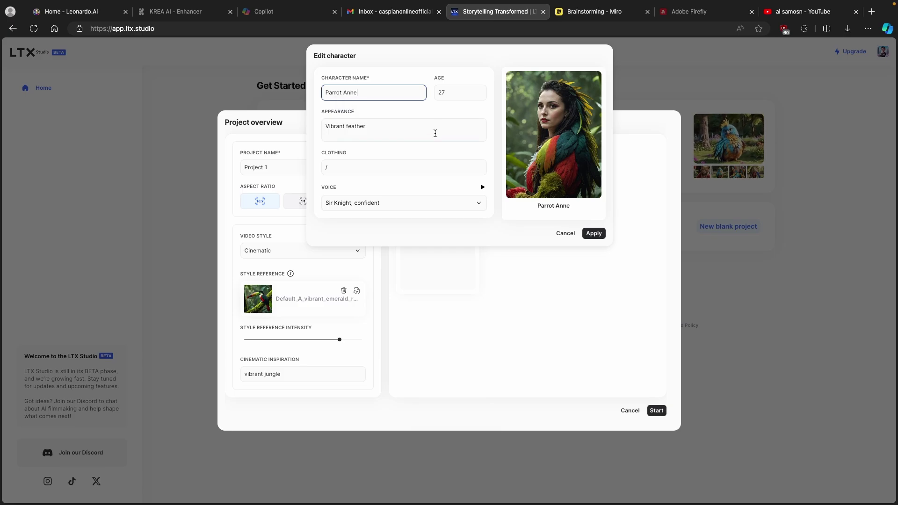
left_click(594, 234)
left_click(659, 413)
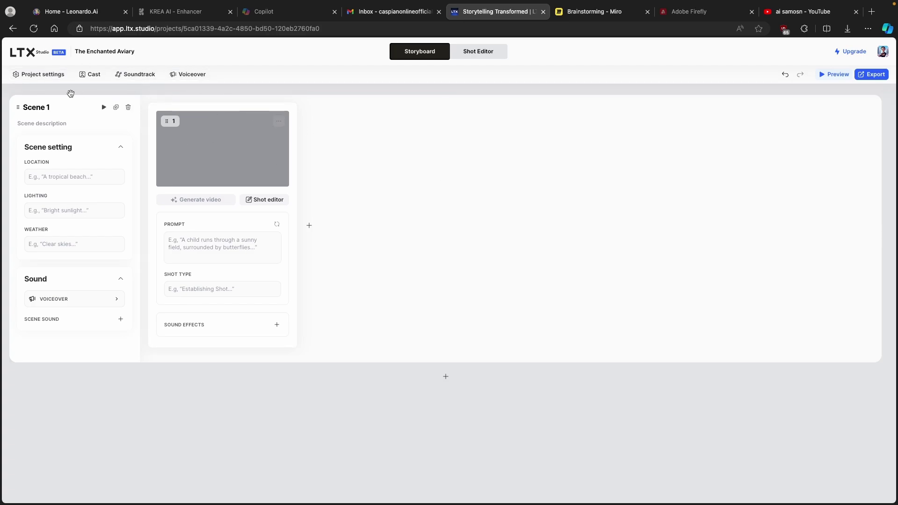
- Review the project settings and the project's cast
left_click(43, 74)
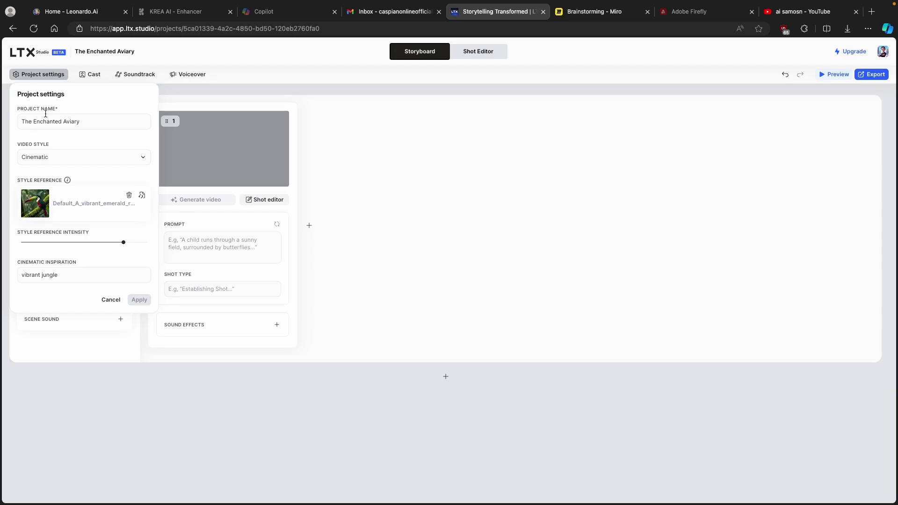
left_click(90, 75)
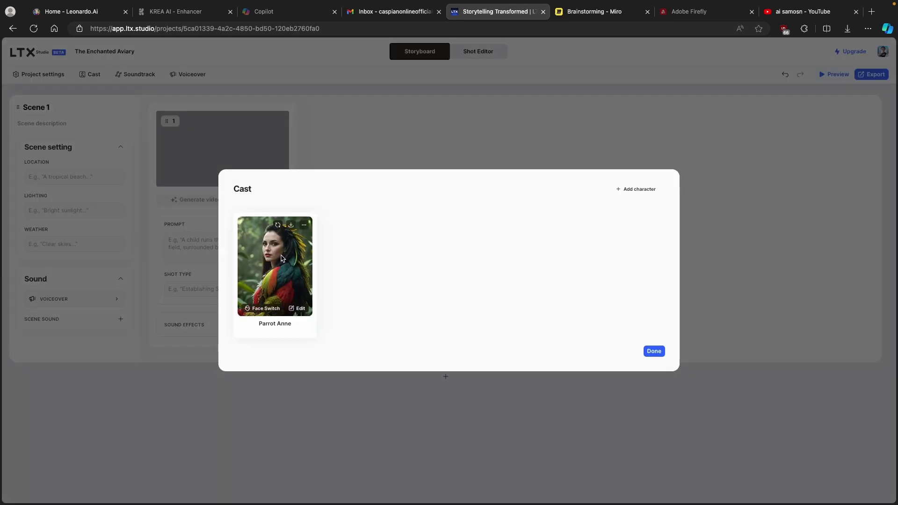
left_click(653, 351)
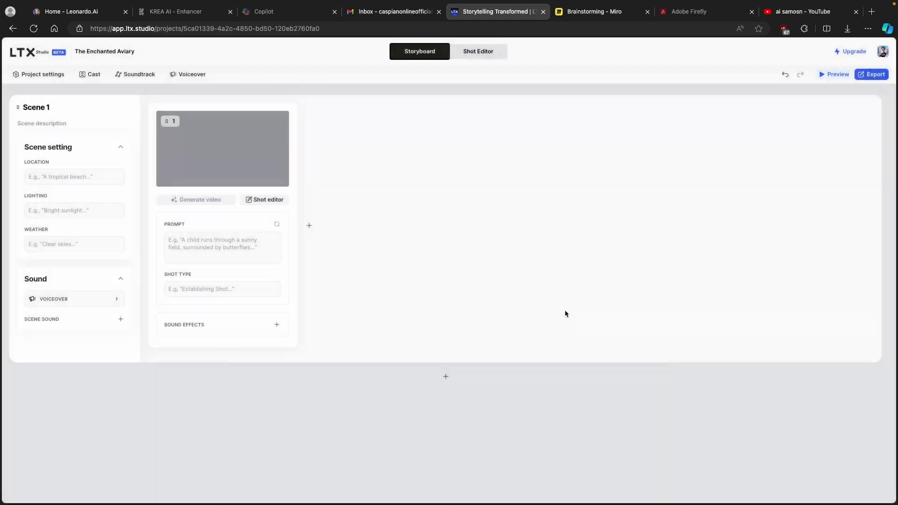
- Look over the project's soundtrack search and upload options and its voiceover options
left_click(150, 76)
left_click(211, 111)
left_click(179, 111)
left_click(201, 143)
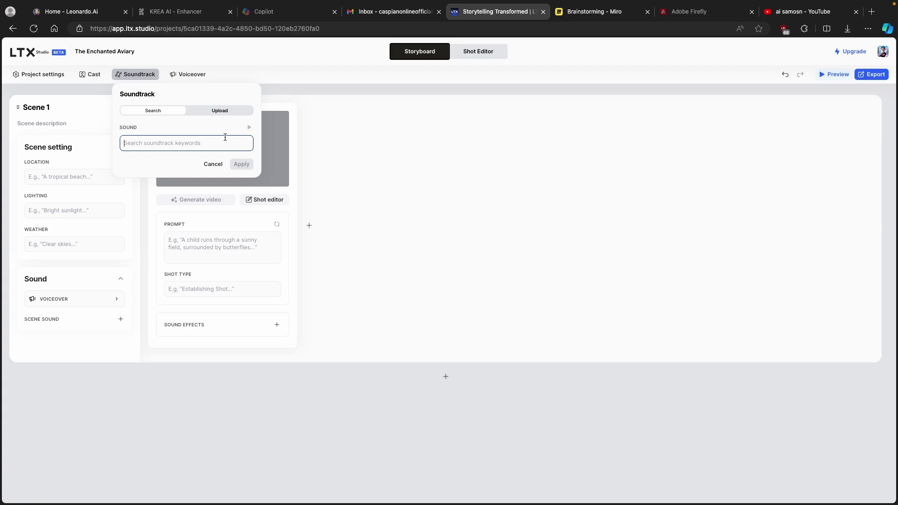
left_click(224, 165)
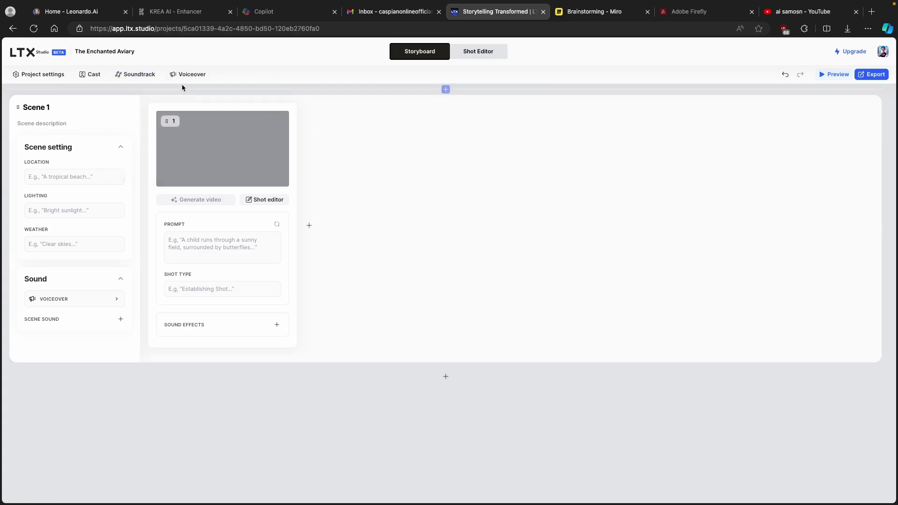
left_click(189, 74)
left_click(275, 121)
left_click(234, 121)
left_click(268, 160)
- Set Scene 1's location to "vibrant jungle", lighting to "sunlight" and weather to "clear skies"
left_click(75, 180)
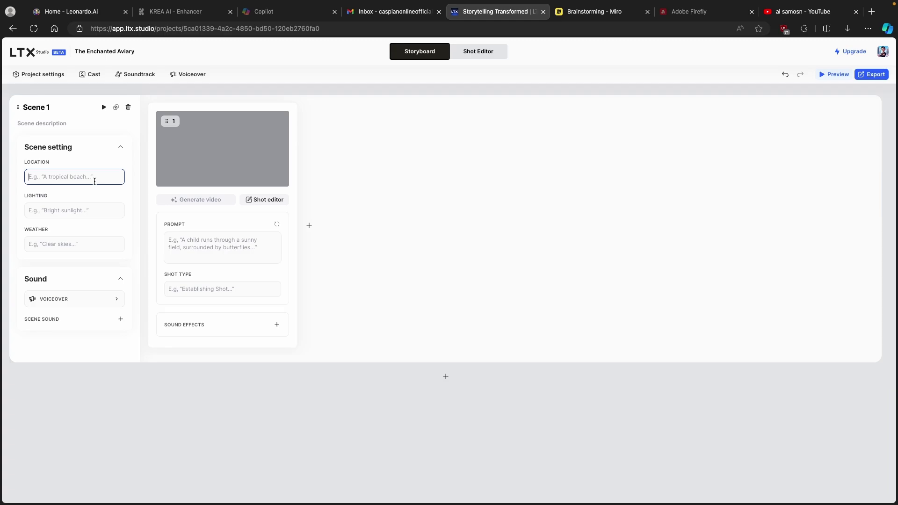
type("vibrant jungle")
left_click(66, 215)
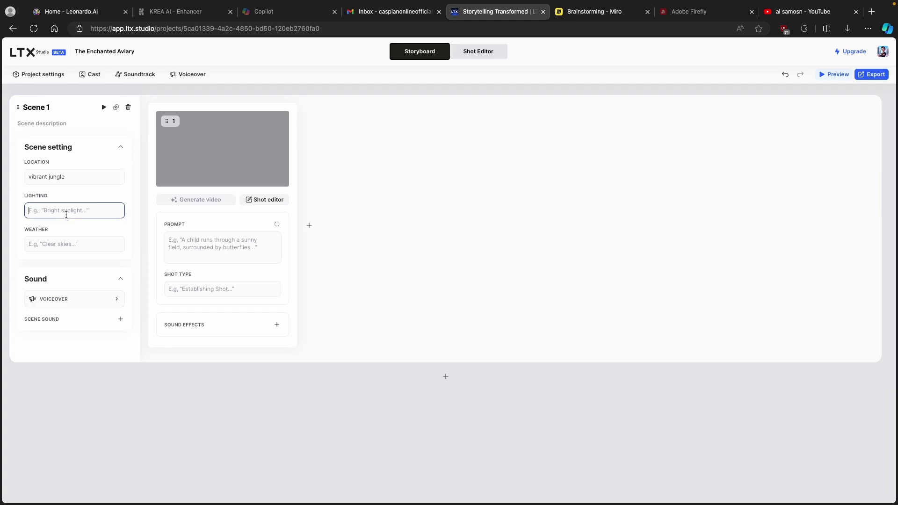
type("sunlight")
key("Tab")
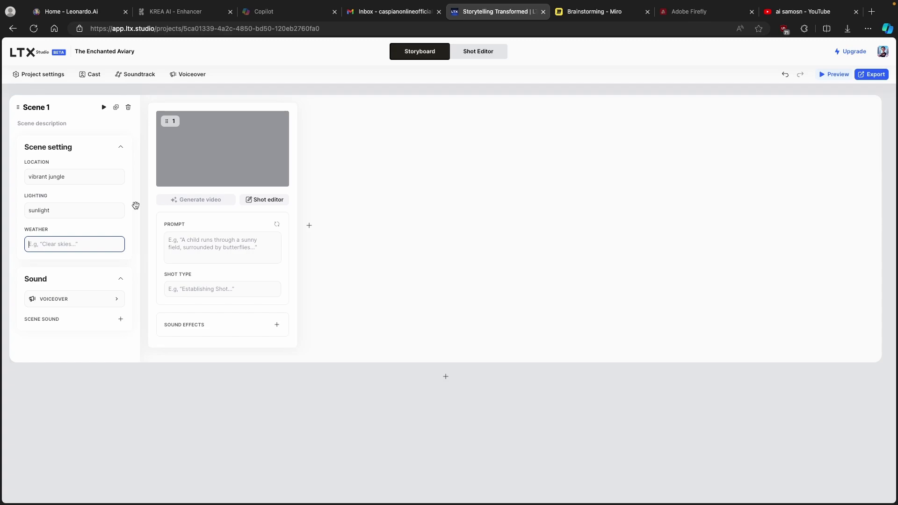
type("clear skies")
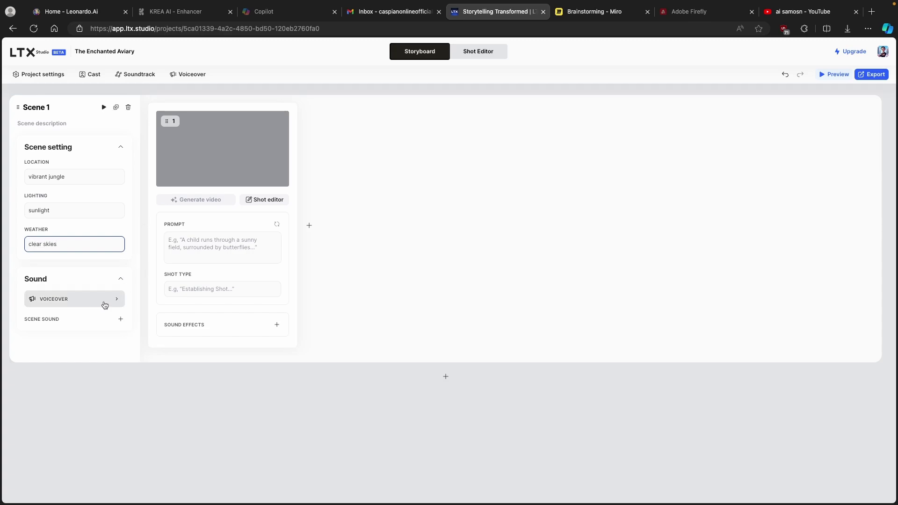
- Check Scene 1's voiceover options and add the "Guitar & Flute Type Beat" jungle track as the scene sound
left_click(105, 304)
left_click(229, 294)
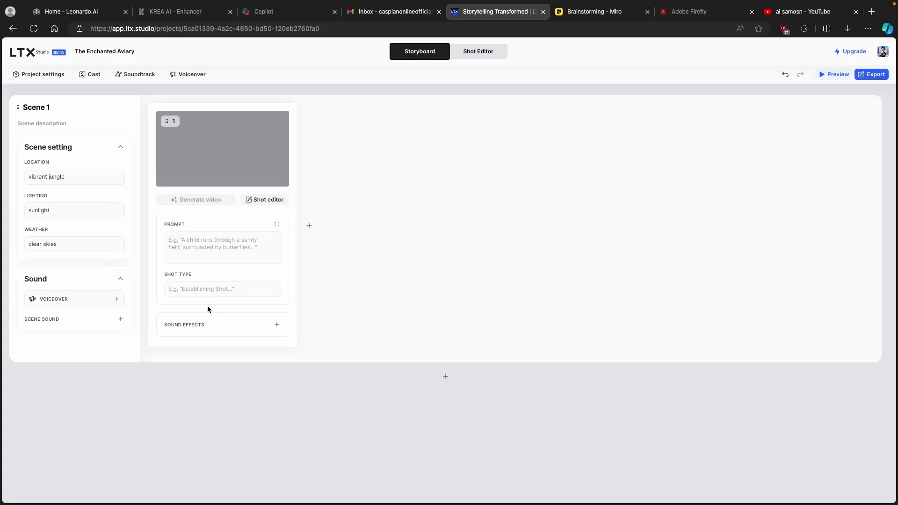
left_click(121, 319)
left_click(85, 341)
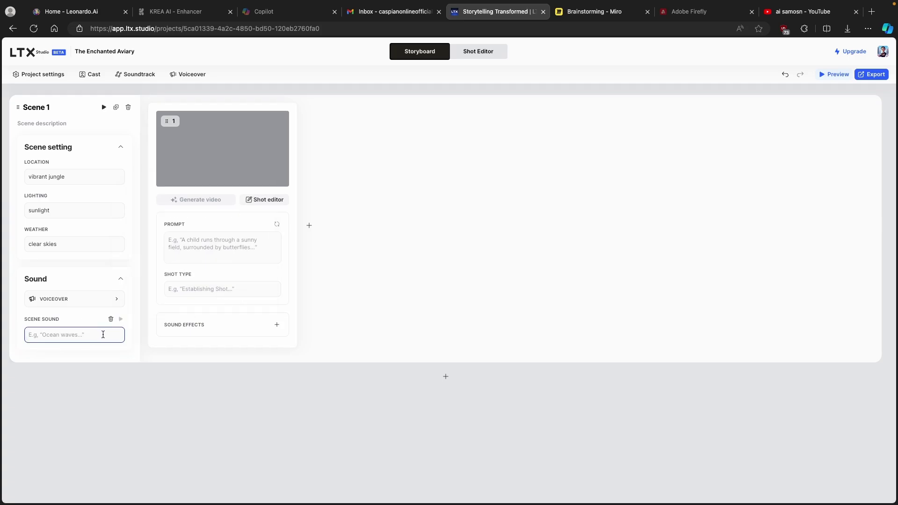
type("p")
key("Return")
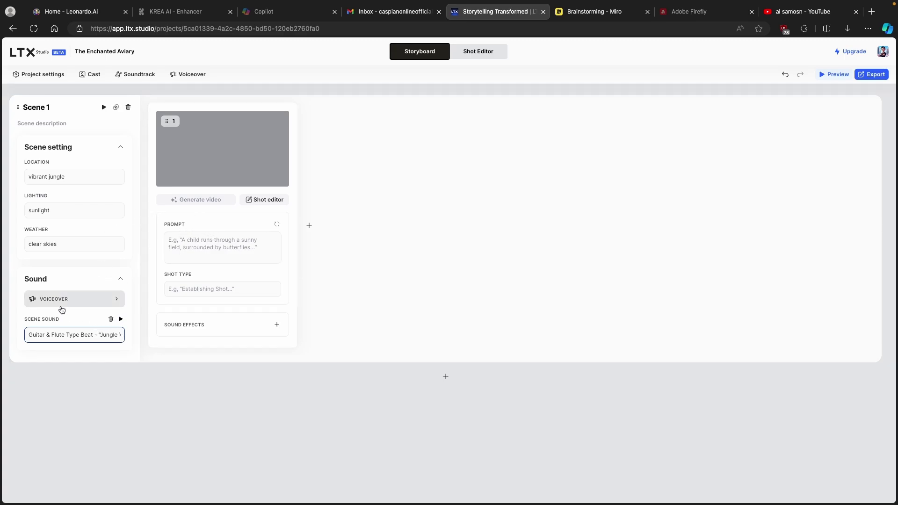
left_click(120, 301)
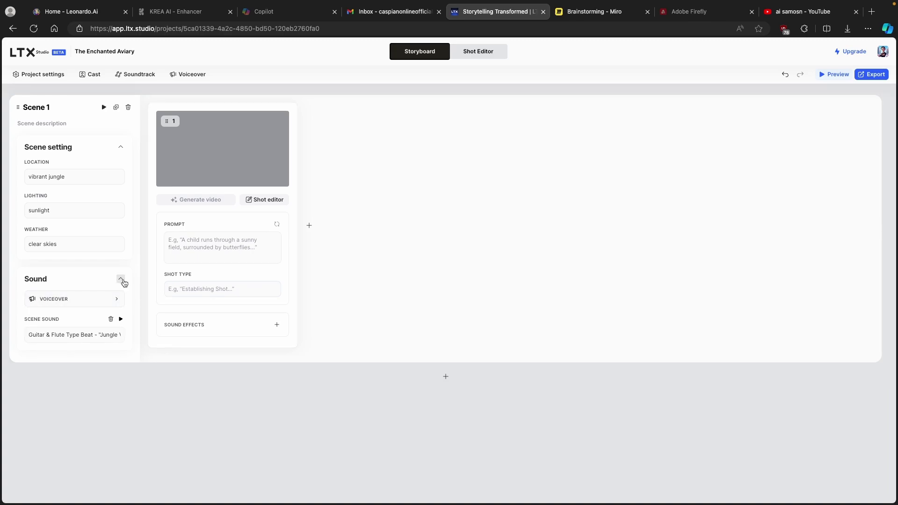
left_click(41, 295)
left_click(180, 233)
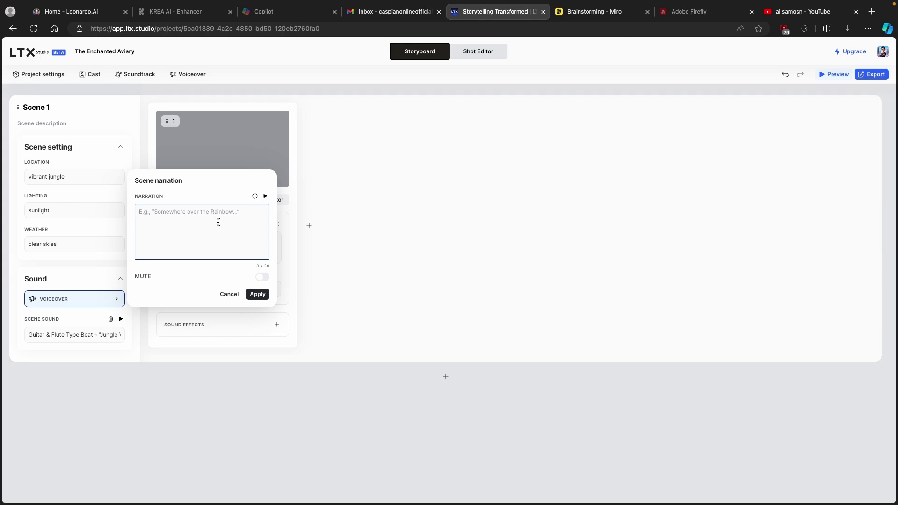
left_click(229, 294)
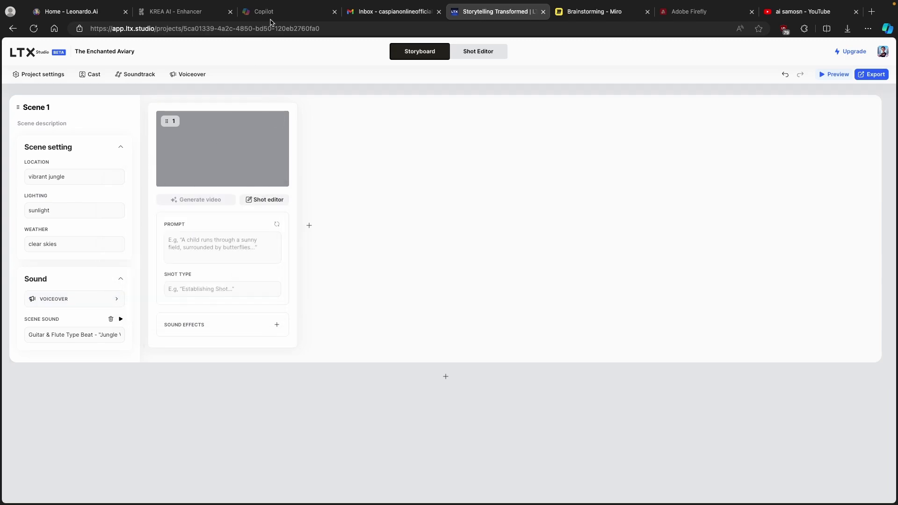
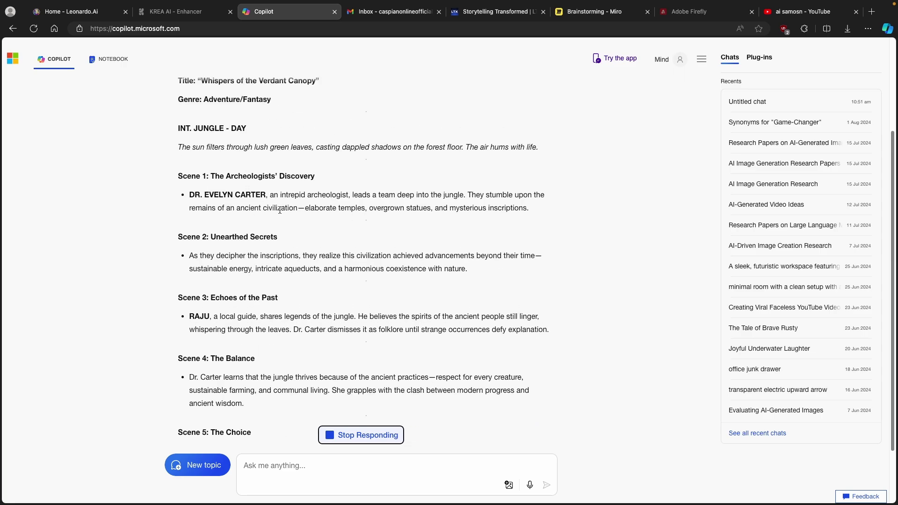
- Copy Copilot's Scene 1 description from "an intrepid archeologist" onward and paste it as Scene 1's narration in LTX Studio
scroll(278, 205, "up", 2)
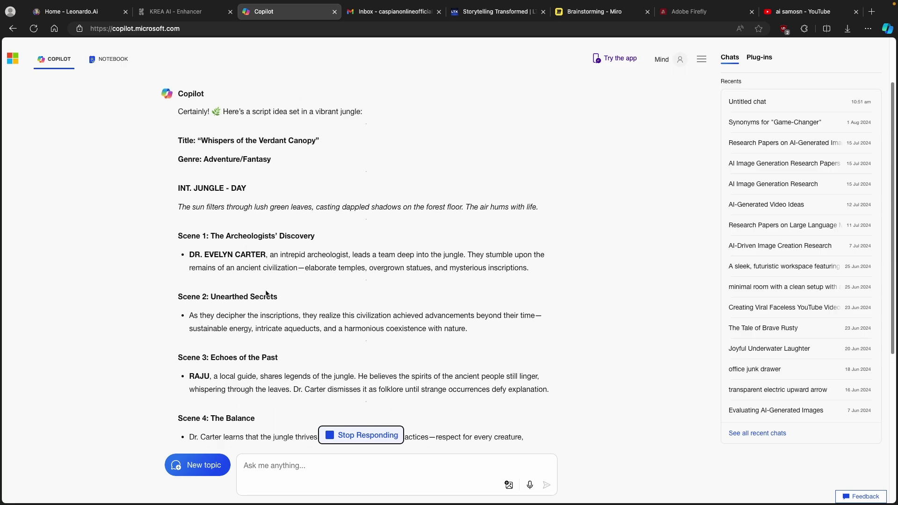
left_click_drag(270, 254, 529, 265)
key("super+c")
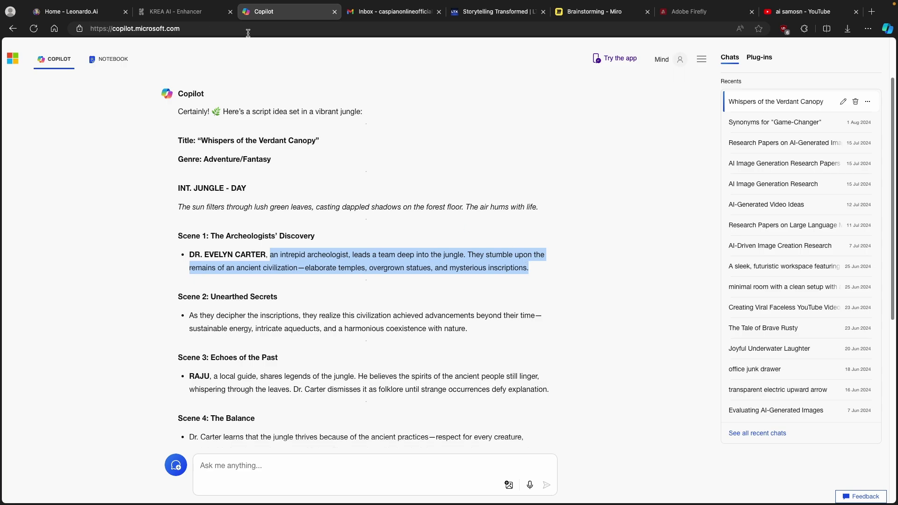
left_click(471, 17)
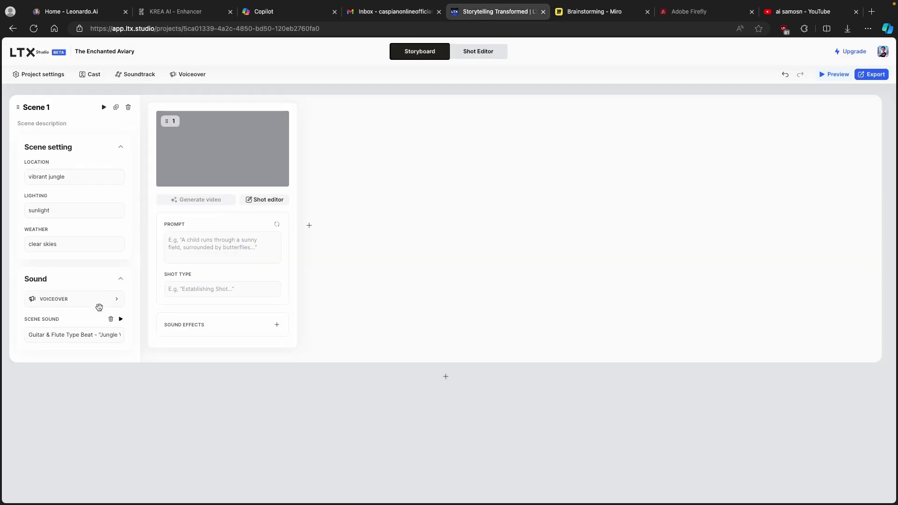
left_click(116, 299)
key("super+v")
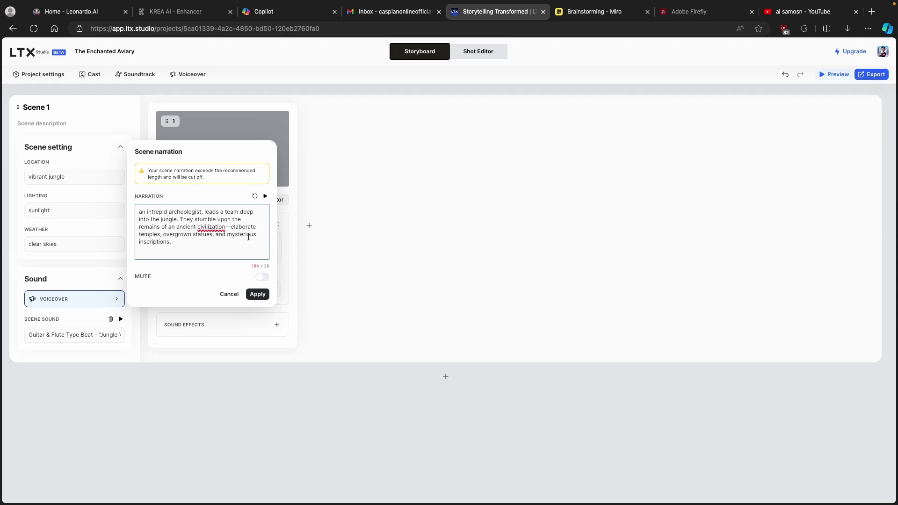
- Shorten the scene narration to its first sentence, ending at "into the jungle."
left_click(226, 227)
key("shift+super+Down")
key("BackSpace")
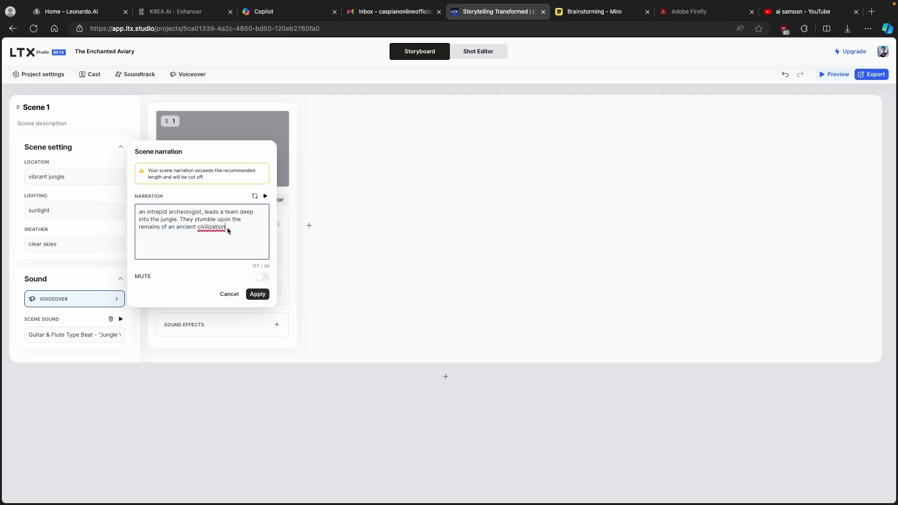
left_click(181, 219)
key("shift+super+Down")
key("BackSpace")
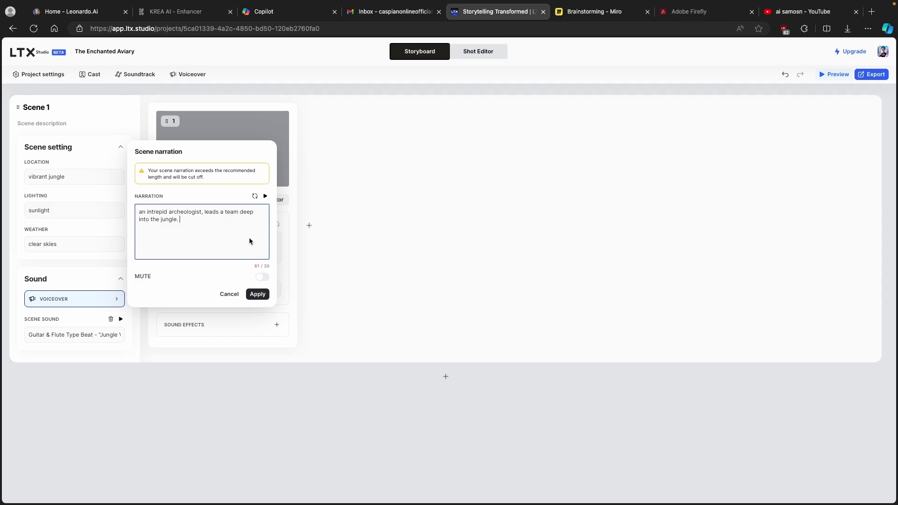
- Trim the scene narration further to "an intrepid archeologist, lead"
key("BackSpace")
key("BackSpace")
key("BackSpace")
key("BackSpace")
key("BackSpace")
key("BackSpace")
key("BackSpace")
key("BackSpace")
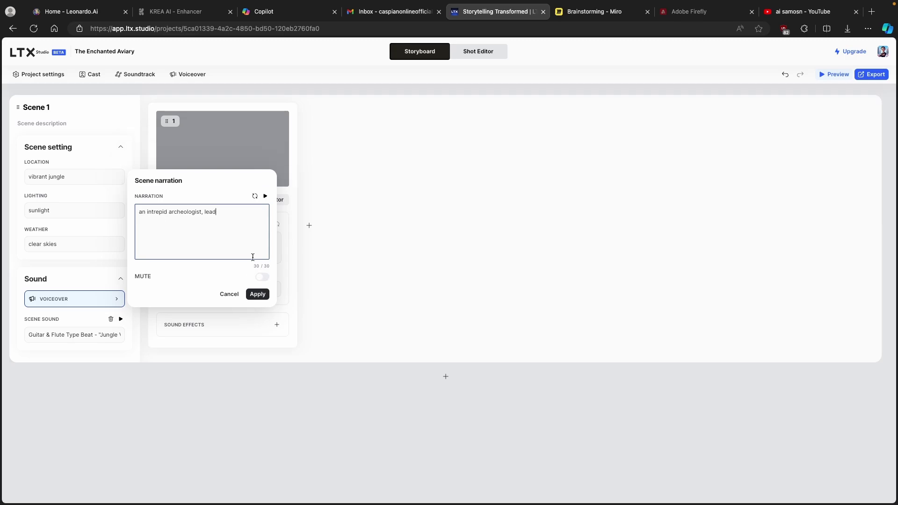
type(".")
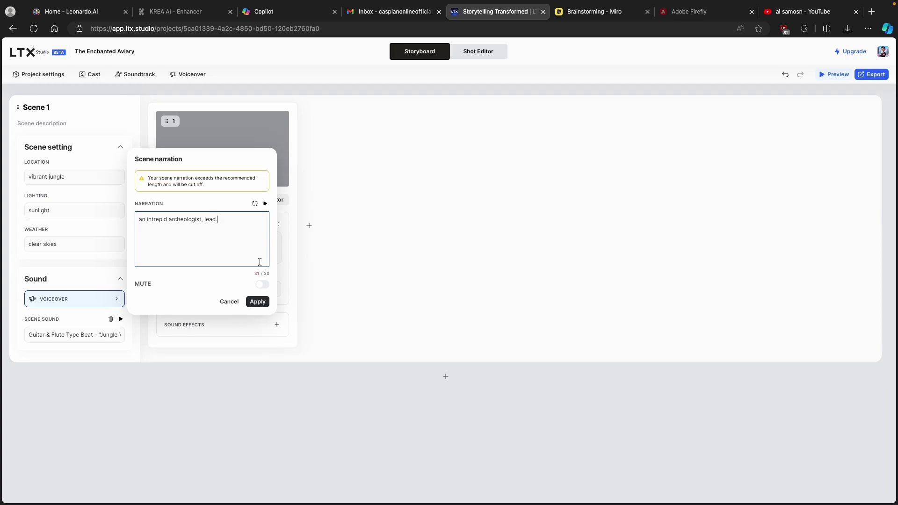
key("BackSpace")
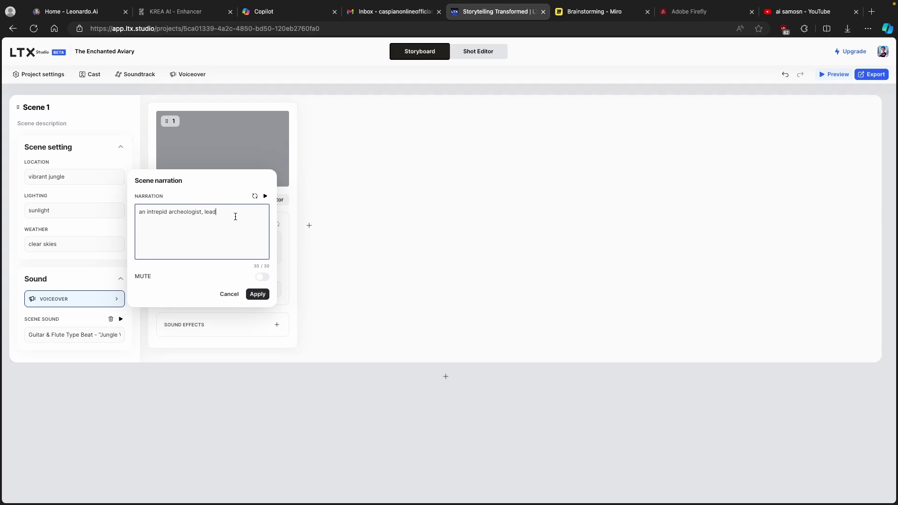
- Apply the scene narration and give shot 1 the prompt "character runs through a vibrant jungle" with the Wide-shot shot type
left_click(257, 294)
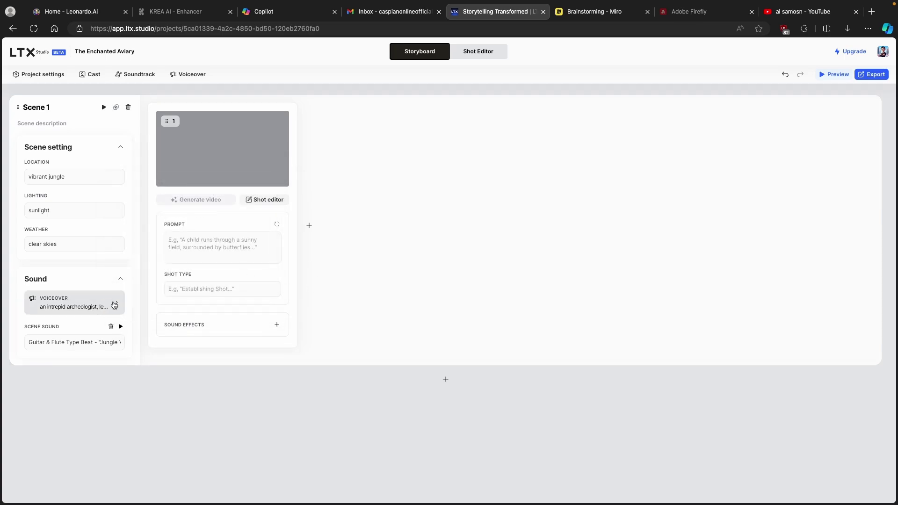
left_click(217, 243)
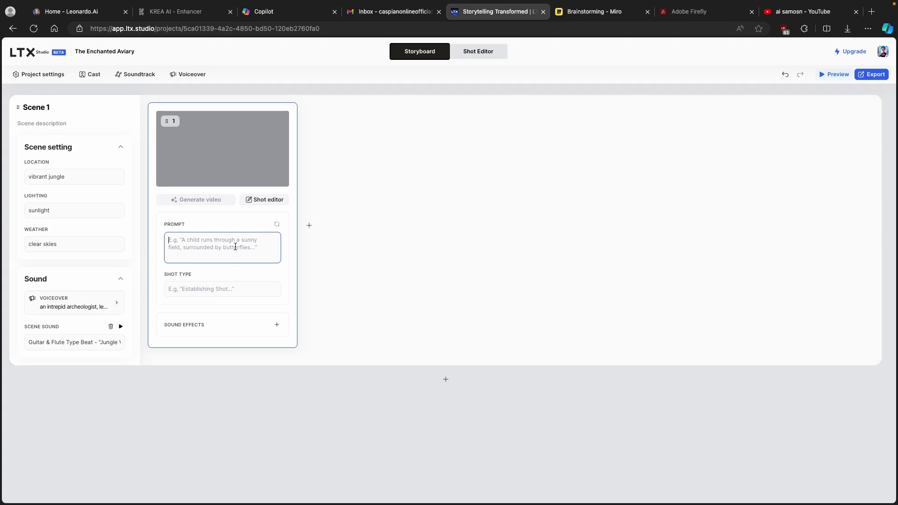
type("character runs through a vibrant jungle")
left_click(192, 288)
scroll(228, 330, "down", 1)
scroll(228, 330, "down", 2)
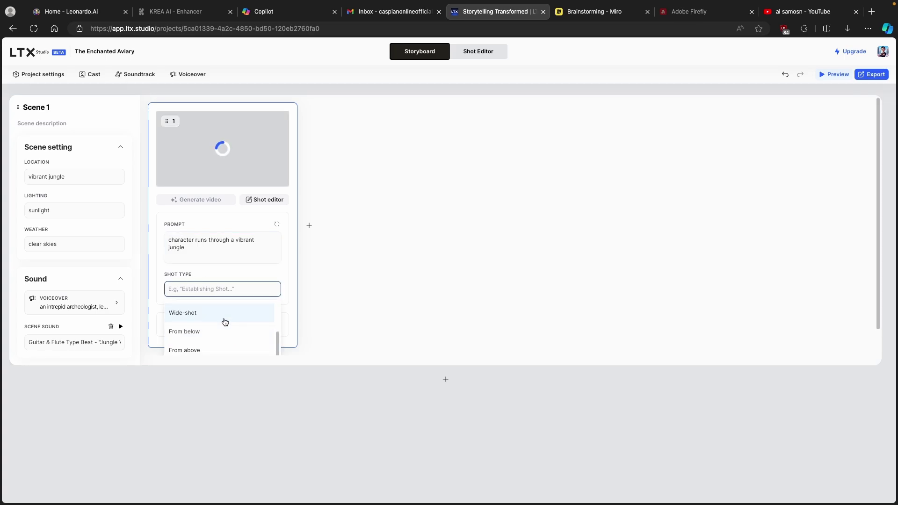
left_click(220, 317)
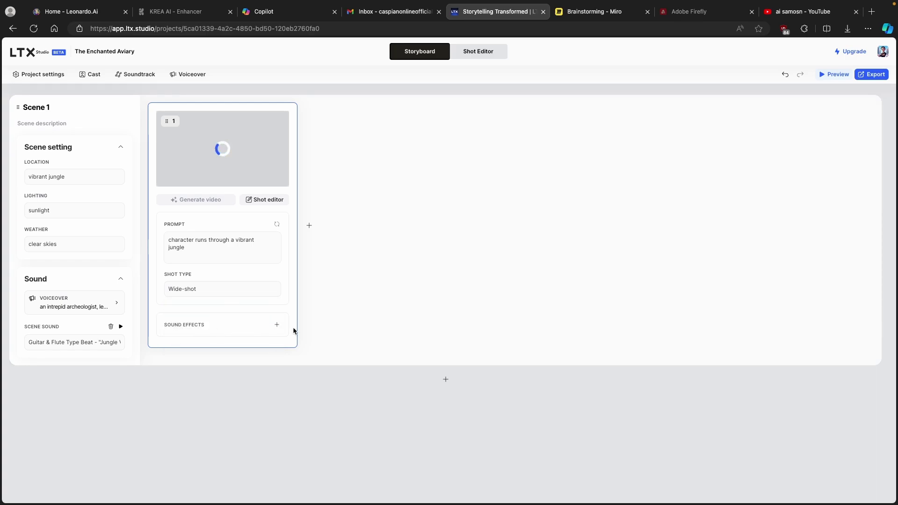
- Add a sound effect to shot 1, searching for "peaceful jungle" and "birds", and choose "Birds Chirp Ambience"
left_click(277, 325)
left_click(215, 340)
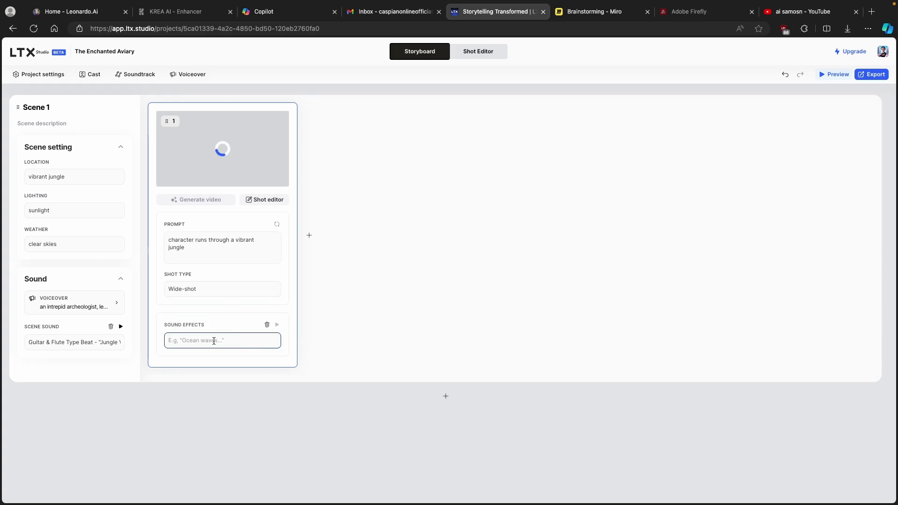
type("peac")
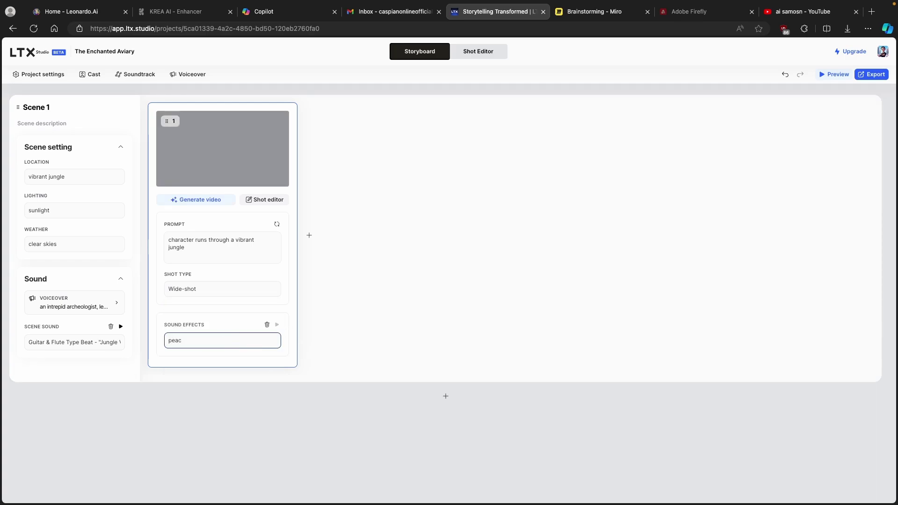
type("eful jungle")
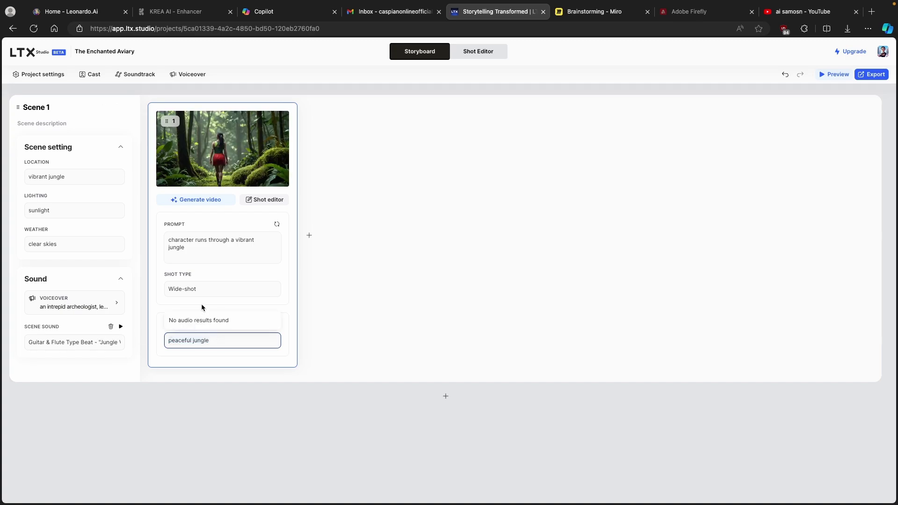
key("super+a")
type("birds")
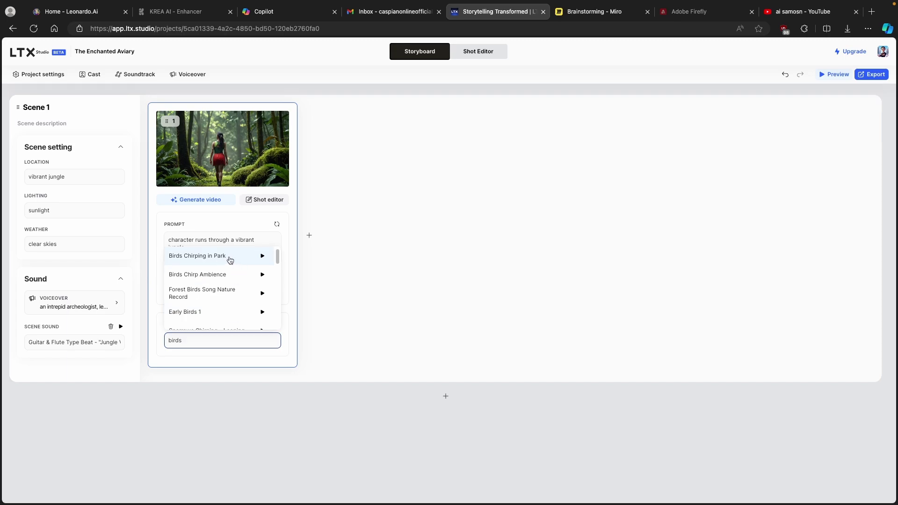
left_click(235, 257)
left_click(262, 274)
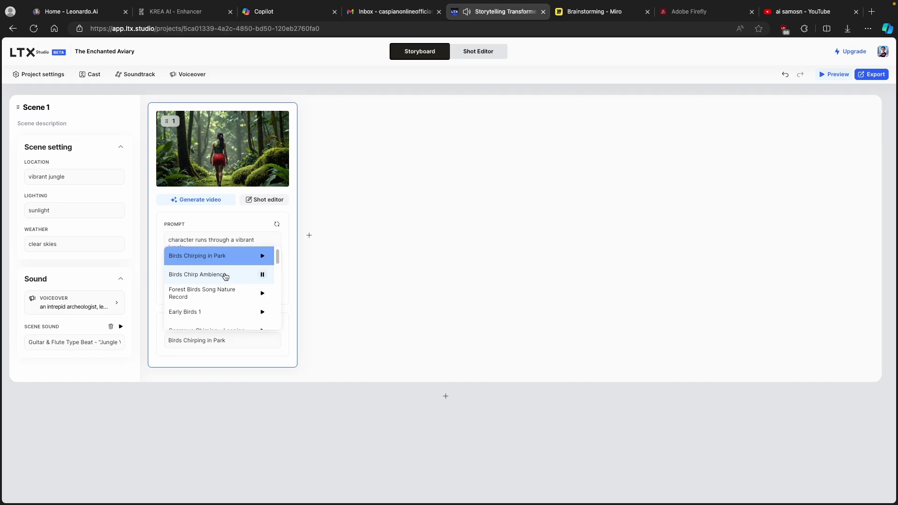
left_click(229, 276)
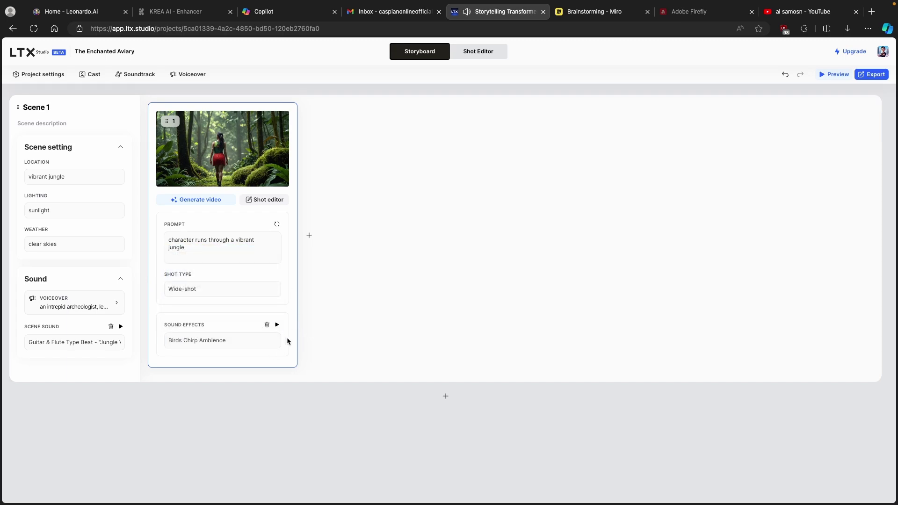
- Generate the video for shot 1 and play it back full screen
left_click(208, 203)
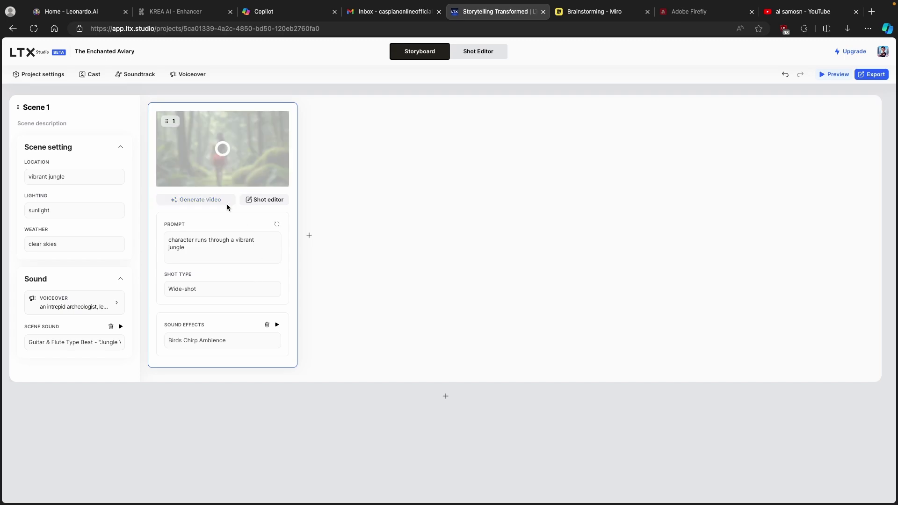
left_click(279, 121)
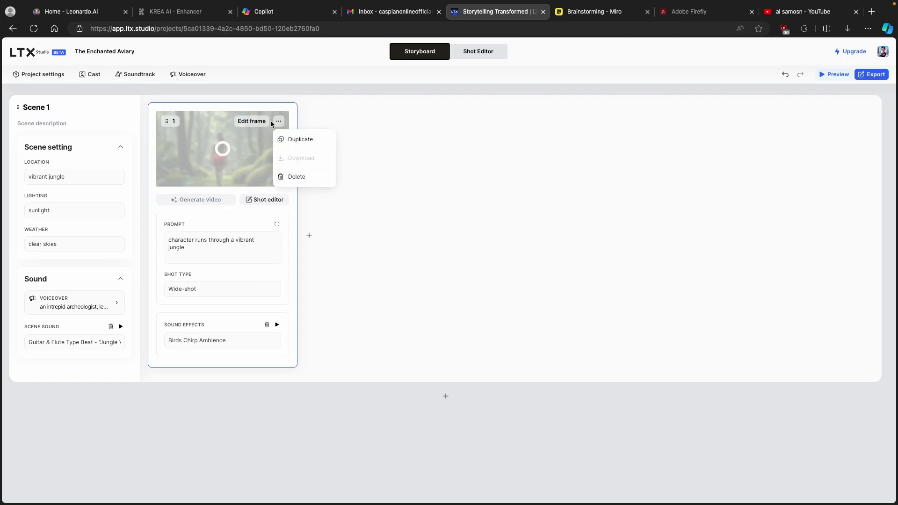
left_click(396, 186)
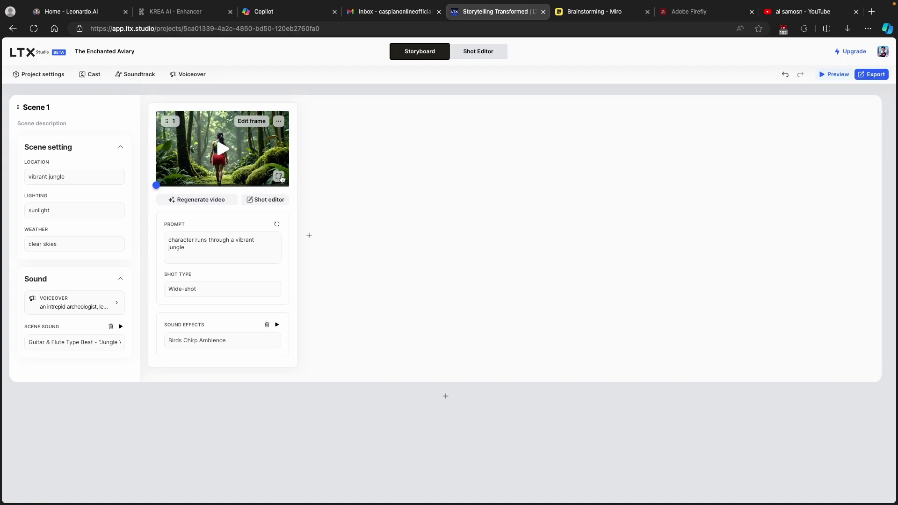
left_click(279, 176)
left_click(219, 395)
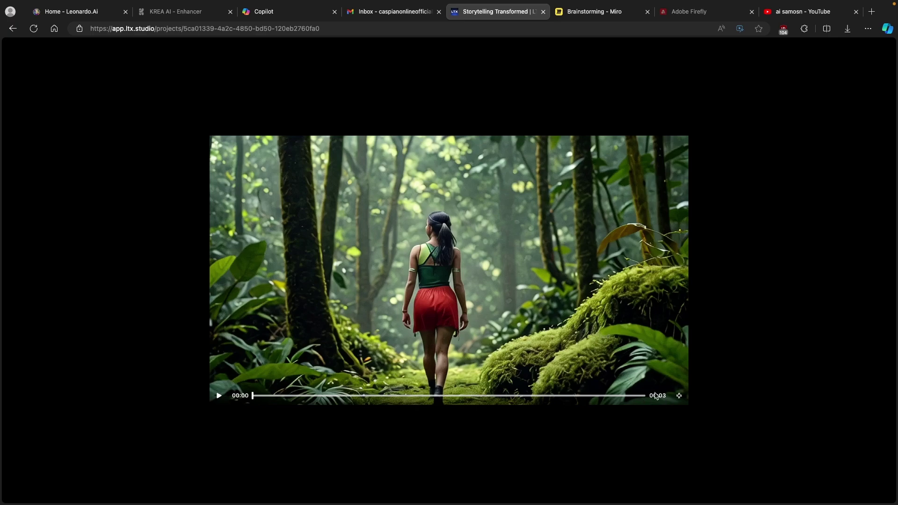
key("Escape")
- Add a second shot with the prompt "character sits on a rock covered with moss." and the Medium-Shot shot type
left_click(309, 236)
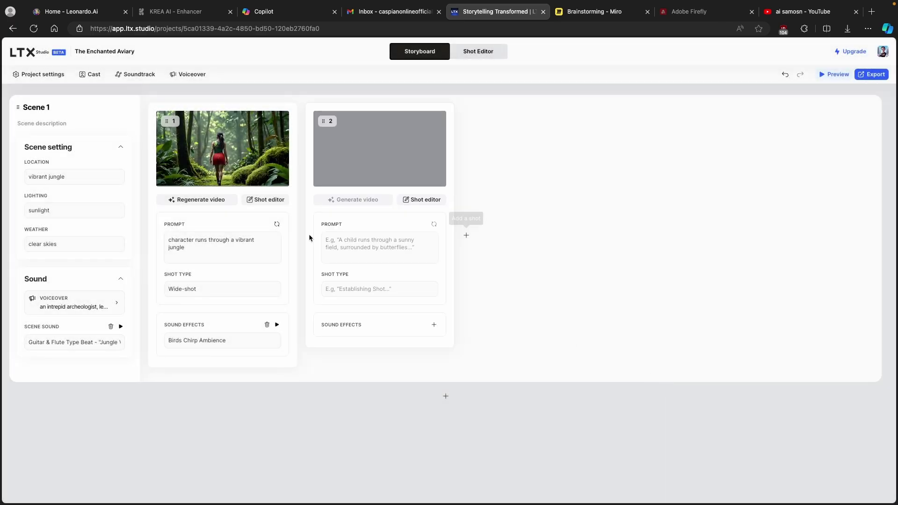
left_click(364, 240)
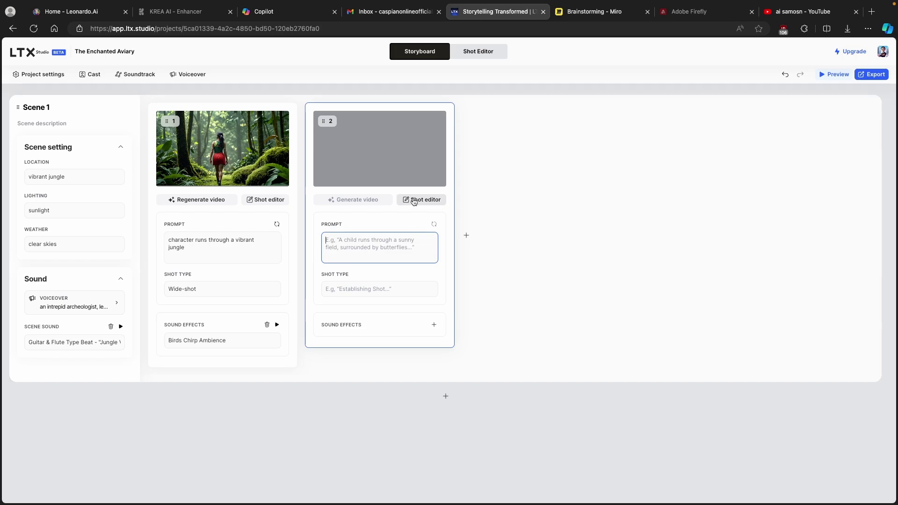
type("character sits on a roc")
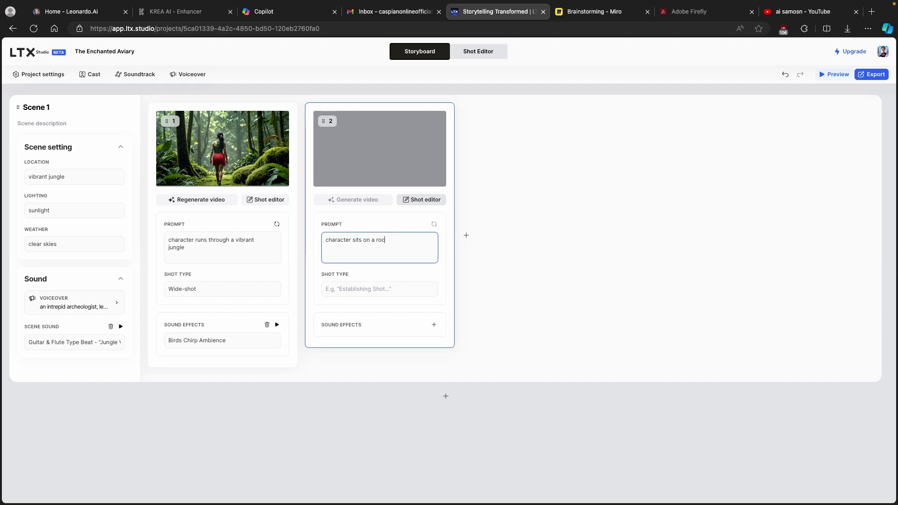
type("k covered with moss.")
left_click(379, 288)
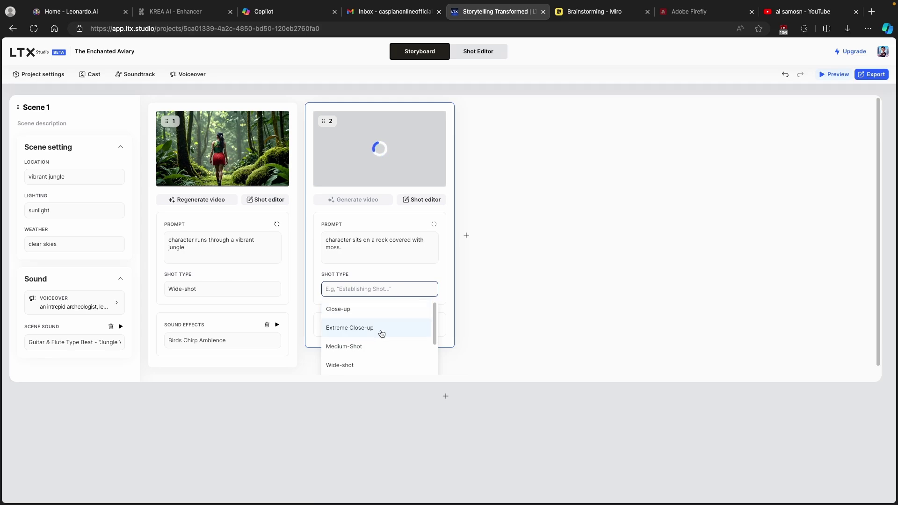
left_click(379, 346)
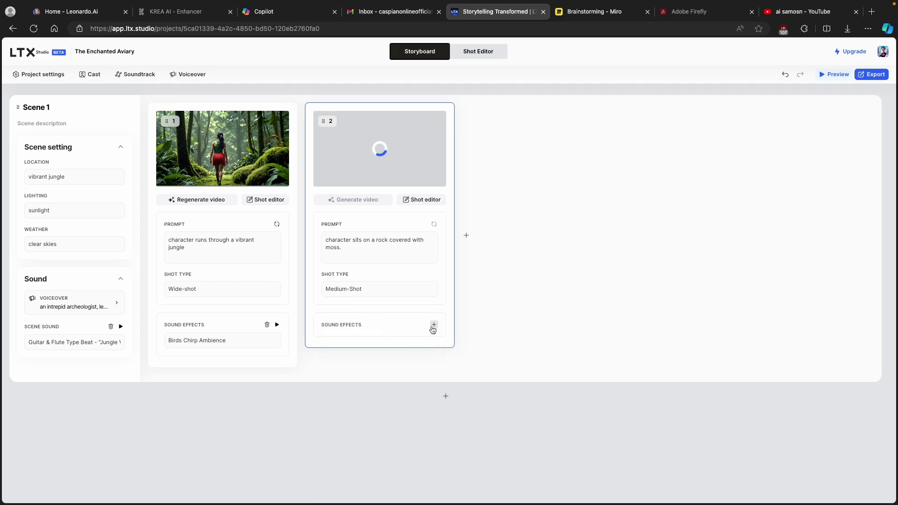
- Add the "Birds Chirping in Park" sound effect to shot 2 and generate its video
left_click(363, 342)
type("birds")
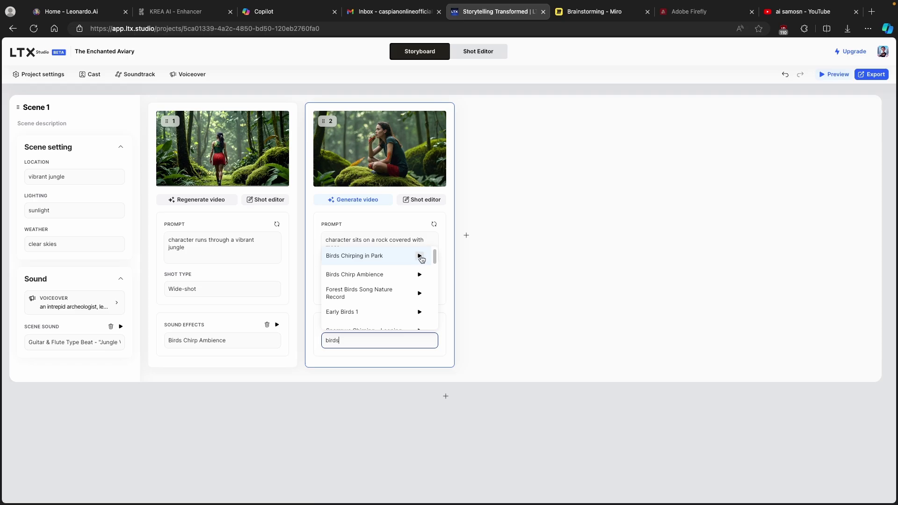
left_click(354, 256)
left_click(352, 198)
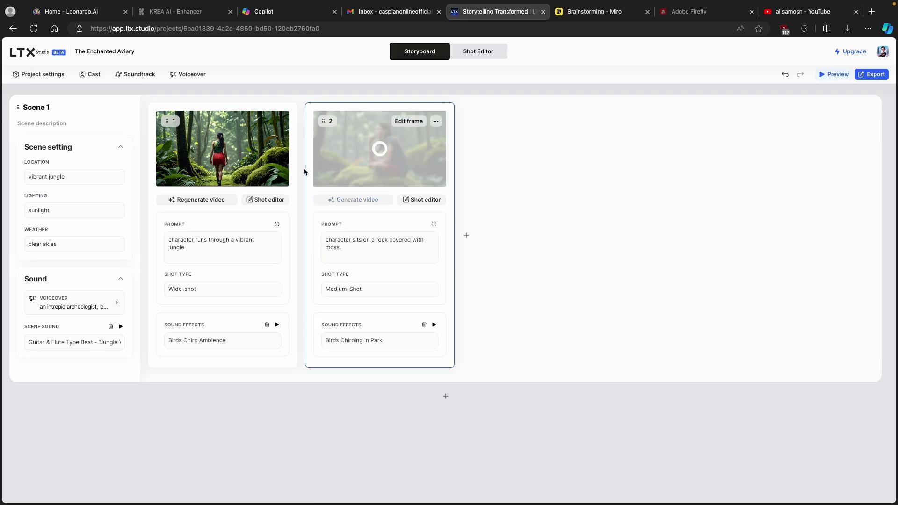
- Check the additional actions and the frame editing options available for shot 1
mouse_move(249, 152)
left_click(280, 122)
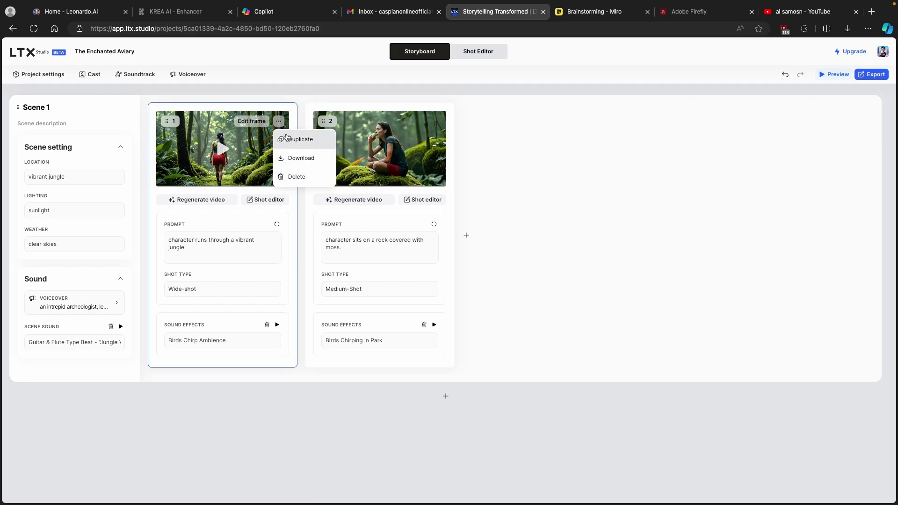
left_click(301, 100)
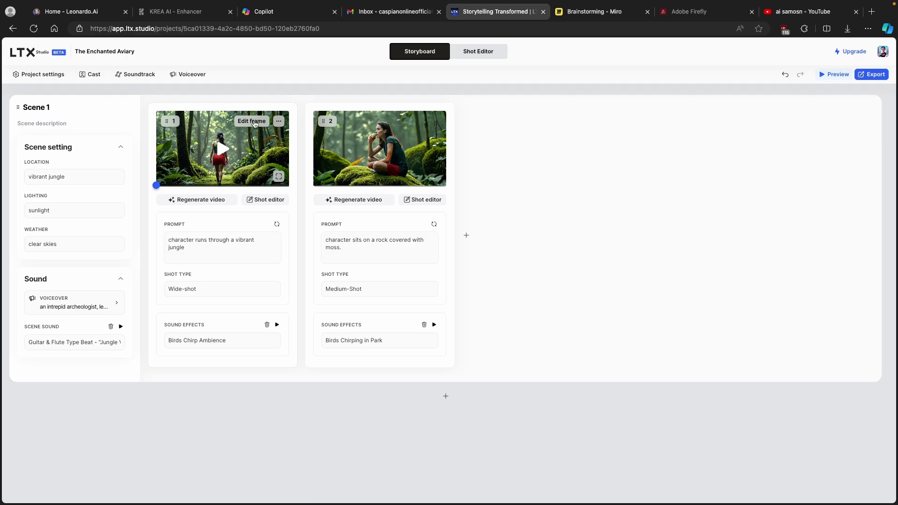
left_click(252, 122)
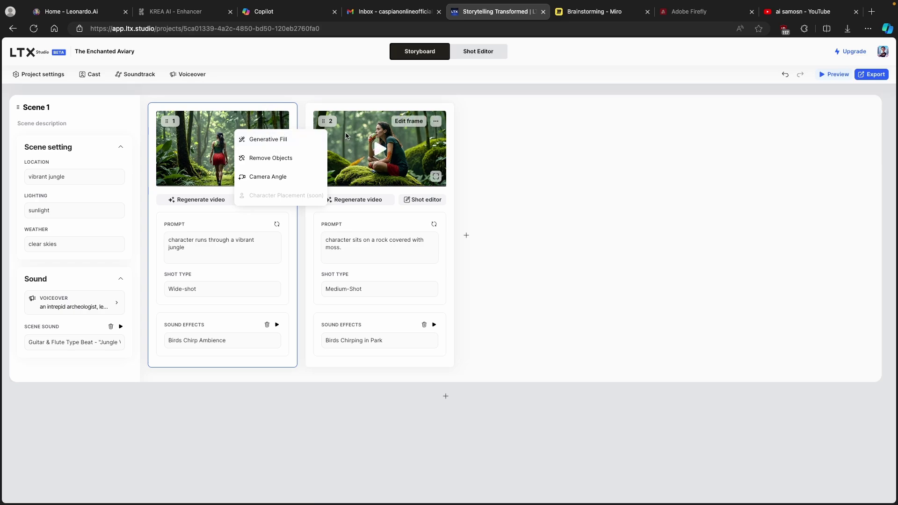
left_click(513, 147)
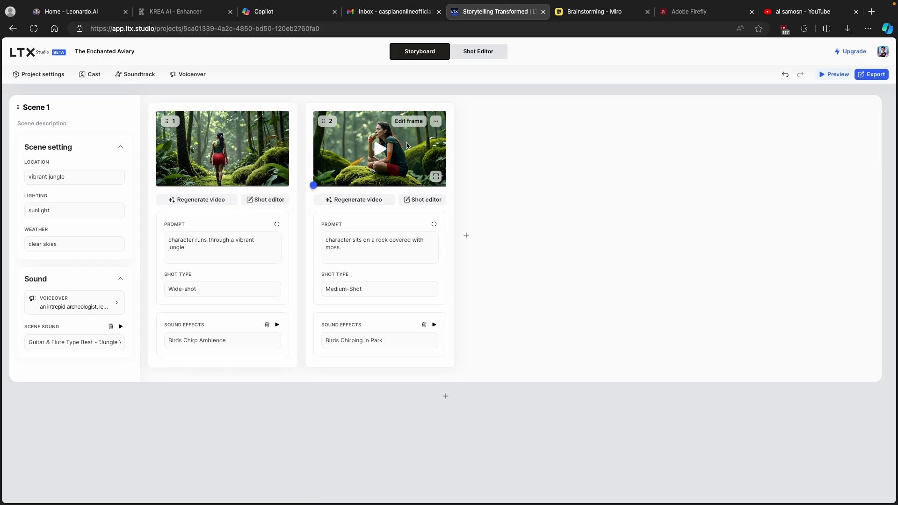
- Play shot 2's generated video full screen and return to the storyboard
left_click(435, 178)
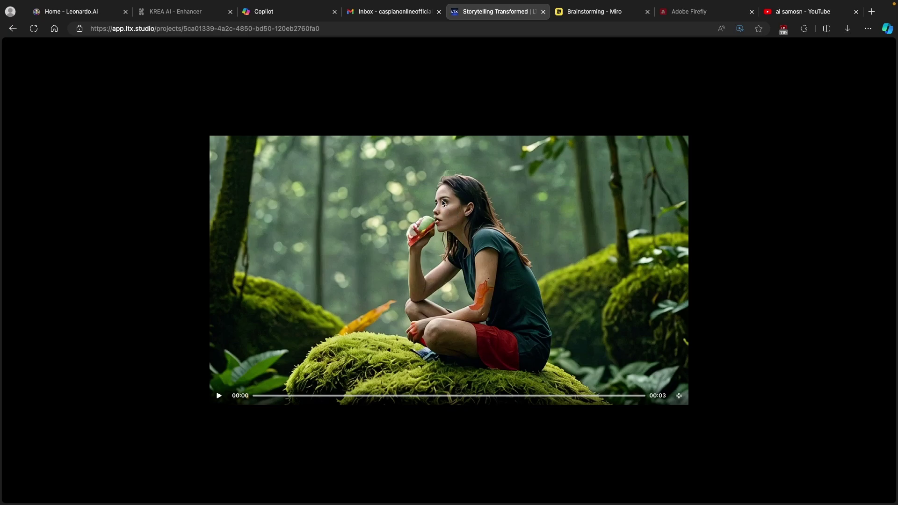
left_click(218, 396)
key("Escape")
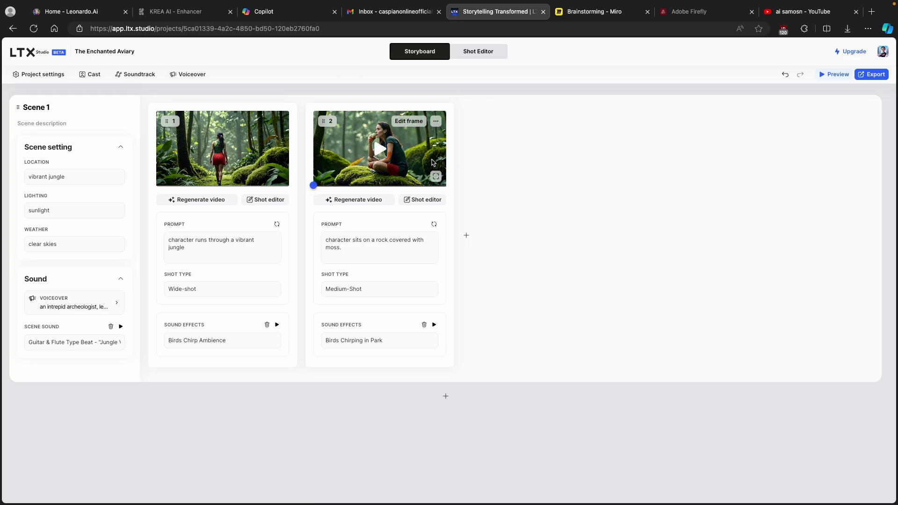
- Add a third shot with the prompt "character hunt a prey" and the Wide-shot shot type
left_click(466, 236)
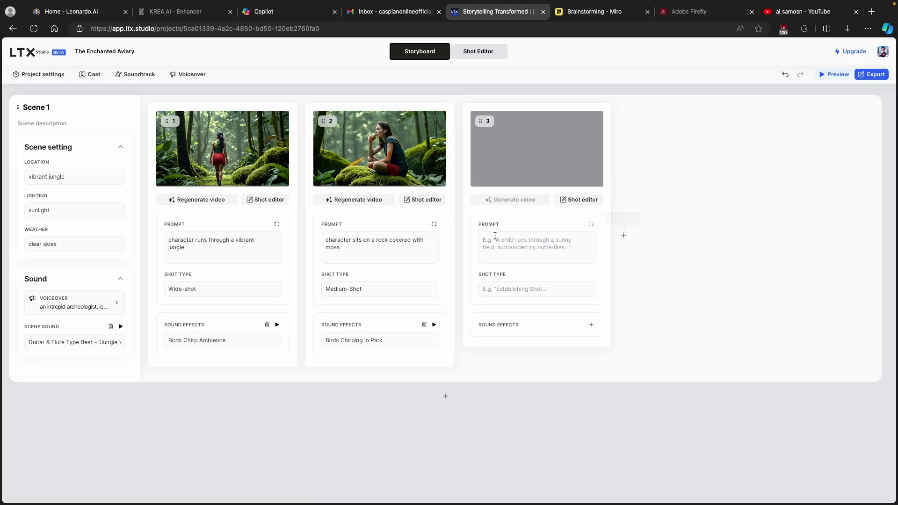
left_click(533, 240)
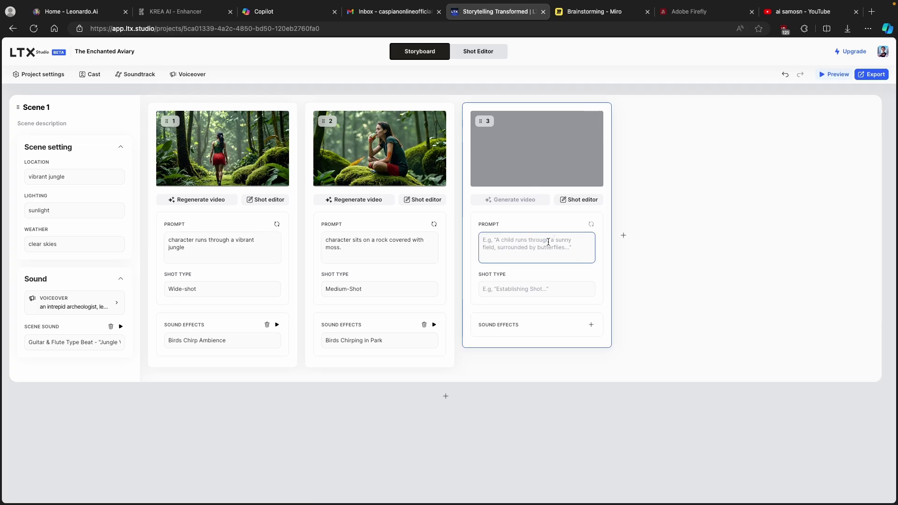
type("character hunt a prey")
key("Tab")
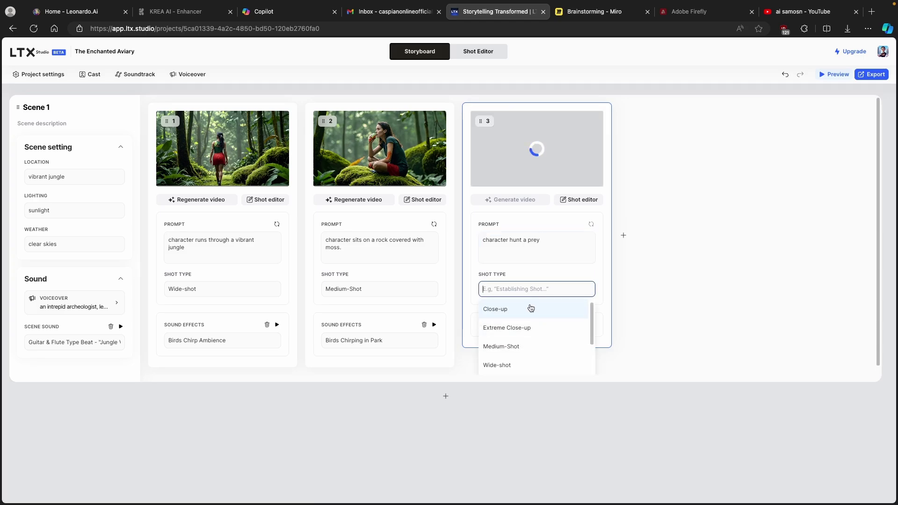
scroll(541, 323, "down", 2)
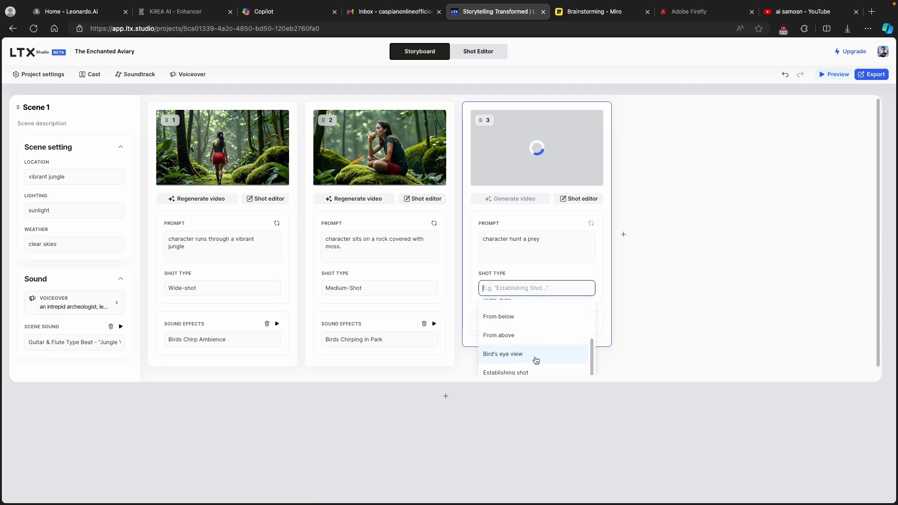
left_click(531, 373)
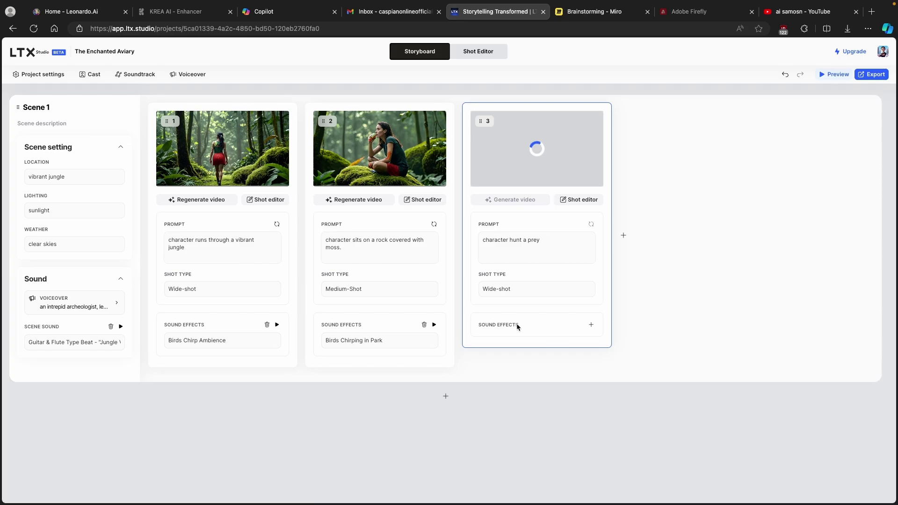
- Search sound effects for "intense" and add "Horror Atmosphere Sub Drop" to shot 3
left_click(593, 326)
left_click(566, 340)
type("intense")
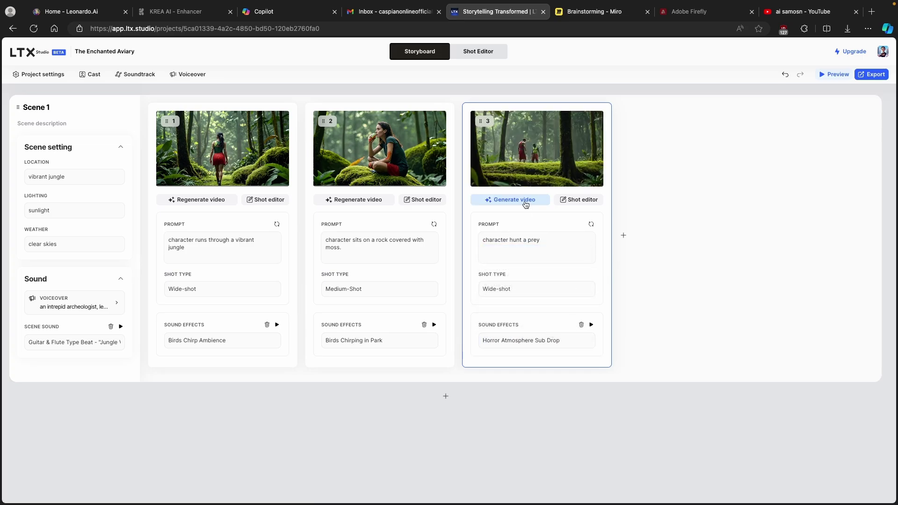
- Generate the video for shot 3 and open it full screen before returning to the storyboard
left_click(524, 201)
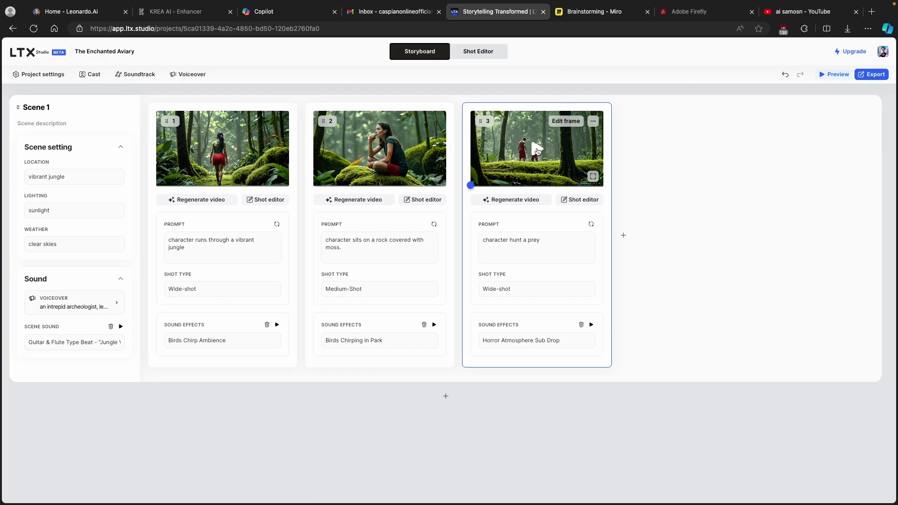
left_click(592, 177)
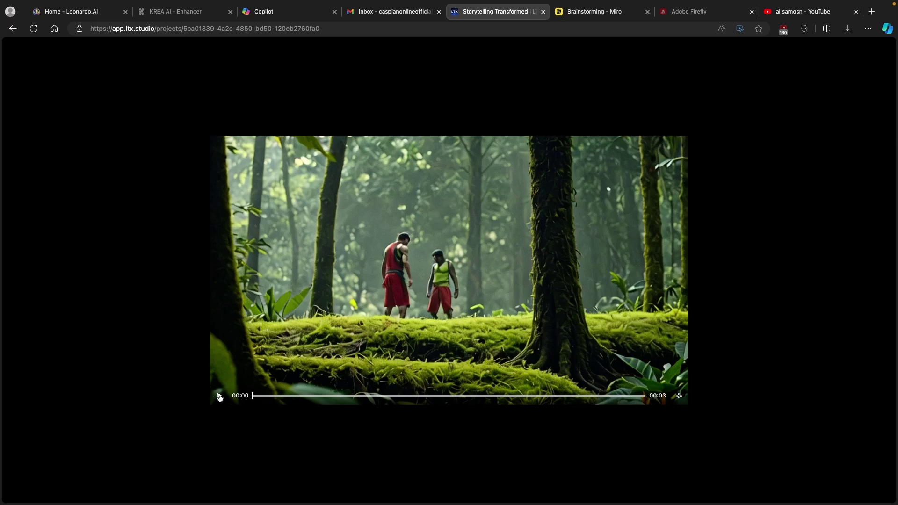
left_click(726, 315)
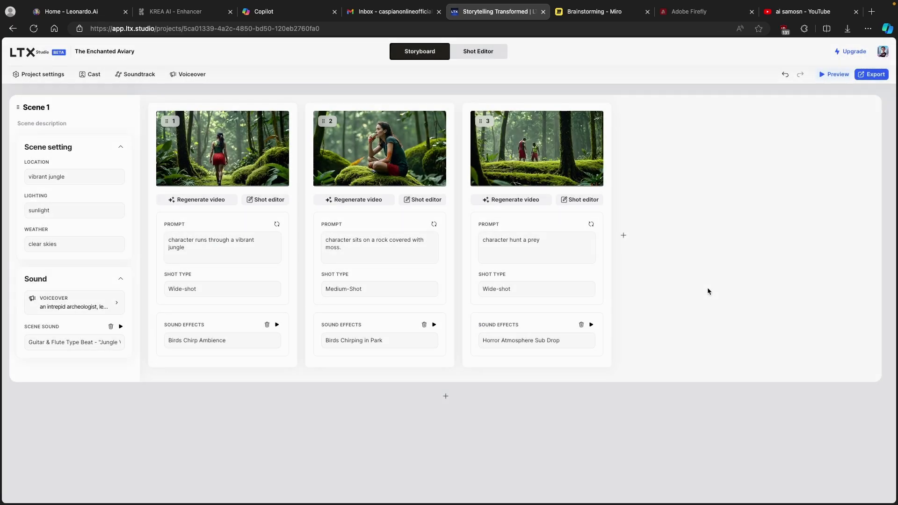
- Regenerate shot 3 with the prompt "character hunts a prey" and play its video full screen
left_click(533, 203)
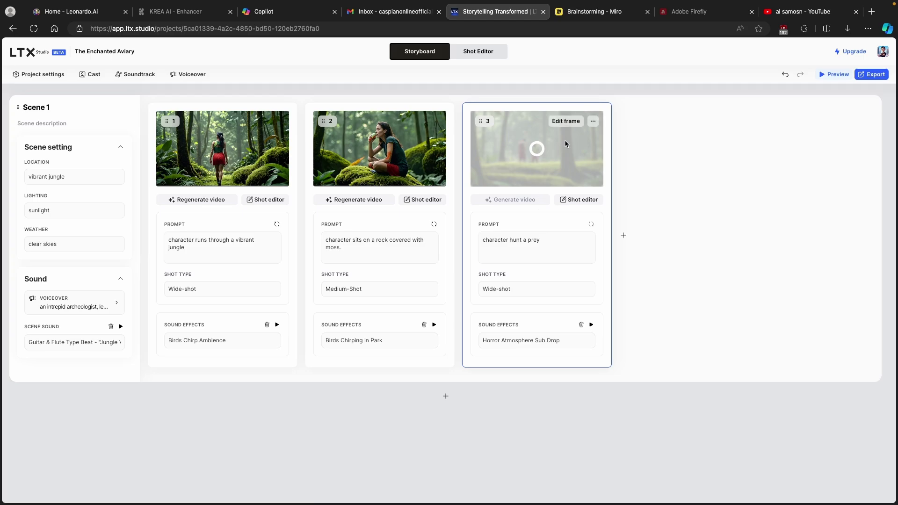
left_click(585, 131)
left_click(218, 396)
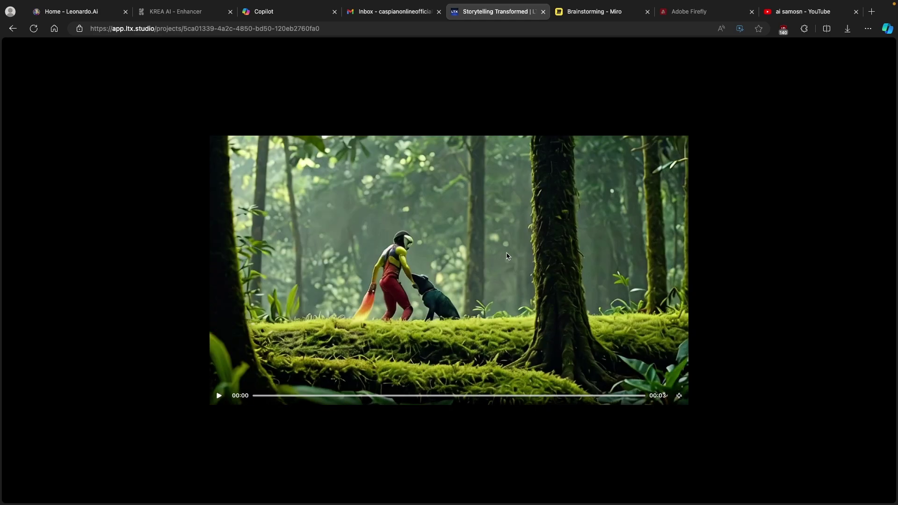
key("Escape")
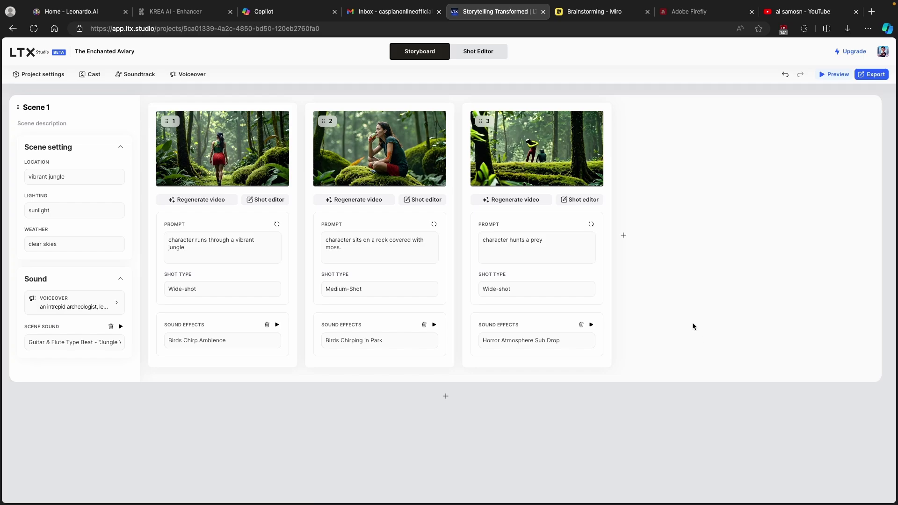
- Preview the complete three-shot storyboard and export it as an MP4 video
left_click(834, 75)
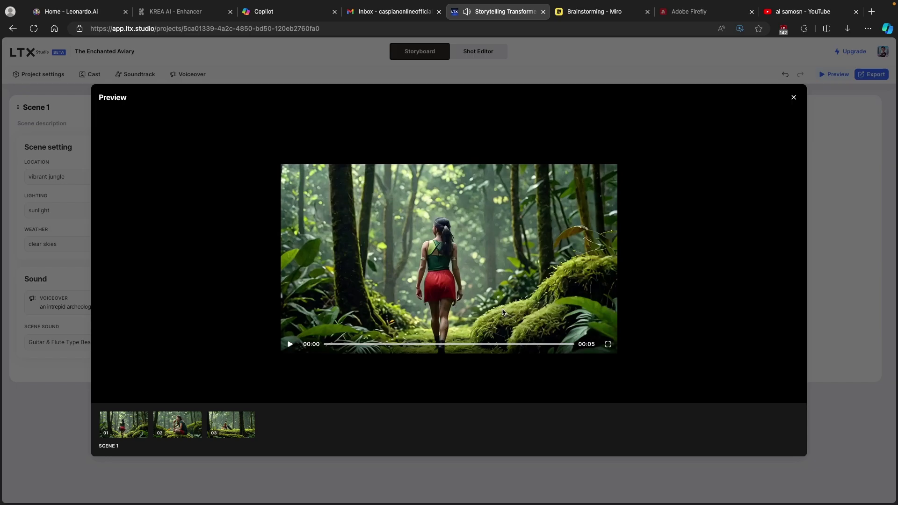
left_click(795, 95)
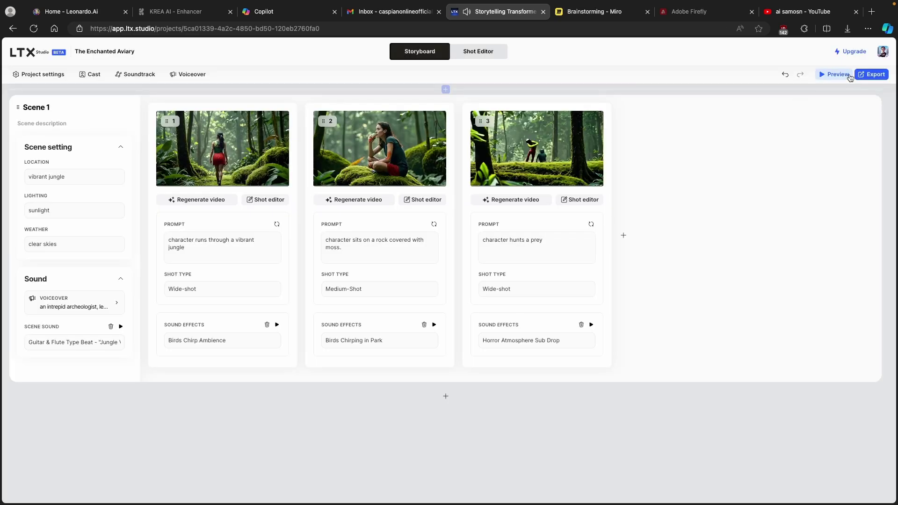
left_click(871, 74)
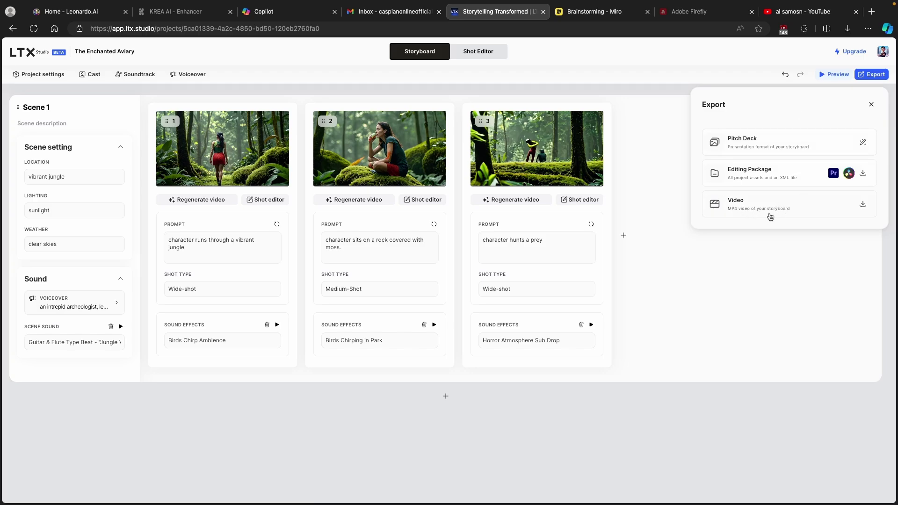
left_click(843, 209)
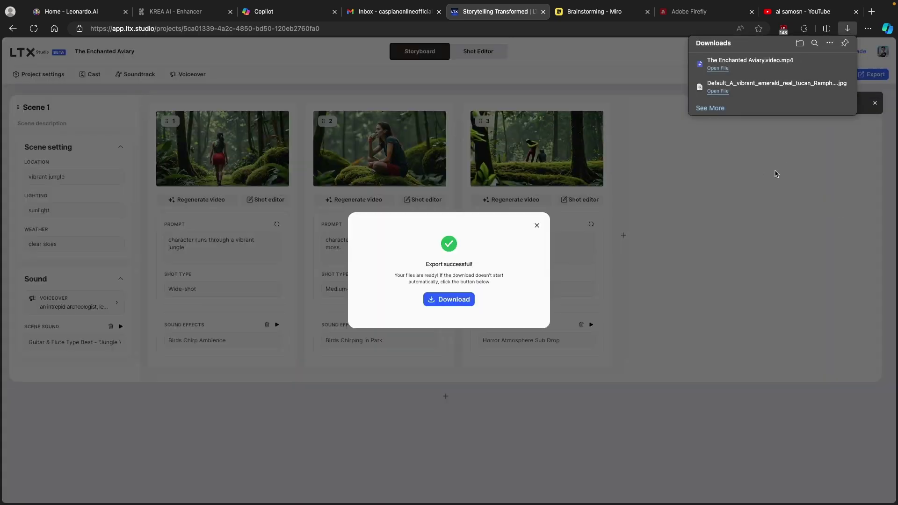
left_click(537, 225)
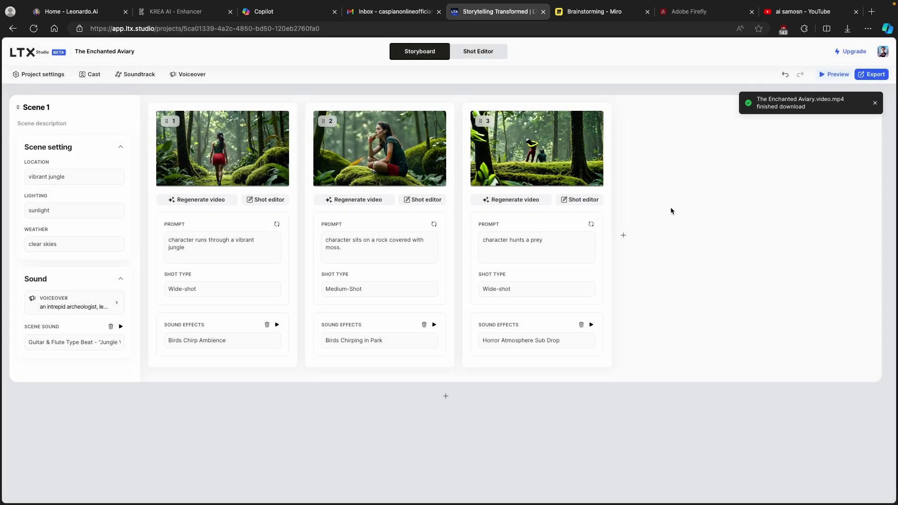
mouse_move(393, 140)
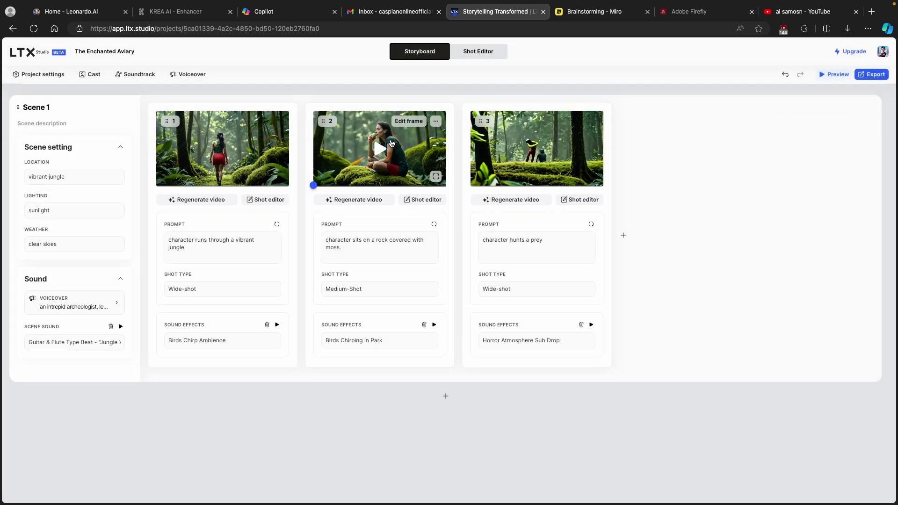